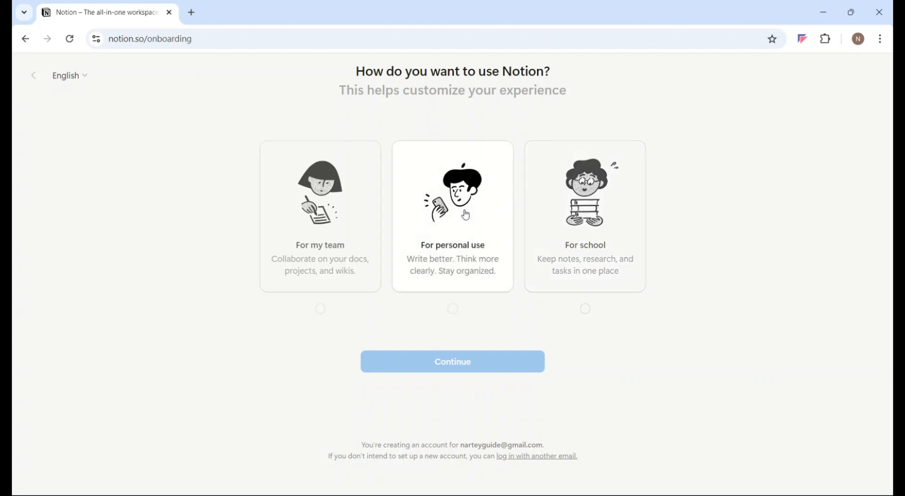
Choose personal use as the way to use Notion and skip the onboarding question about interests.
click(469, 242)
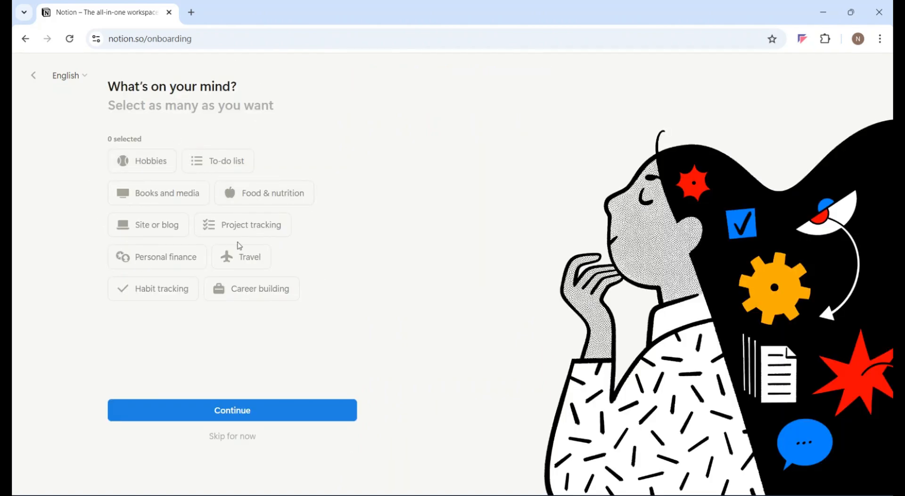
click(233, 438)
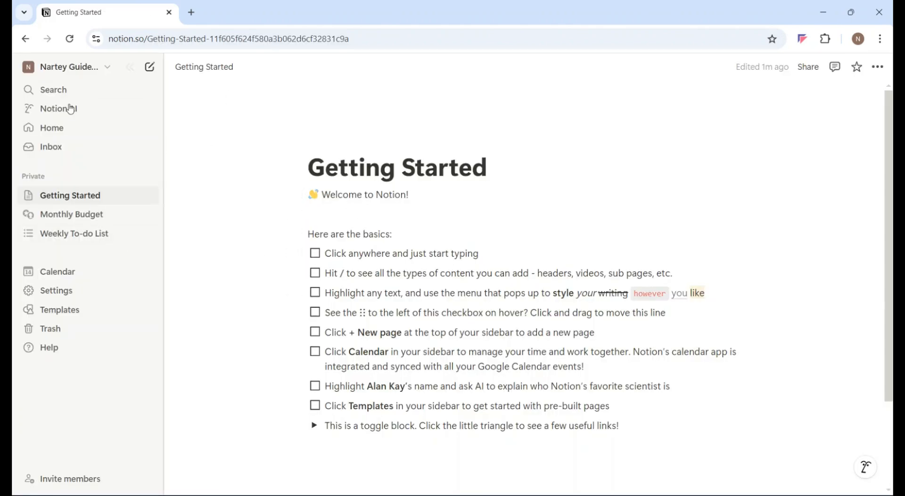
Look at the workspace and account options, and collapse and restore the sidebar.
click(106, 69)
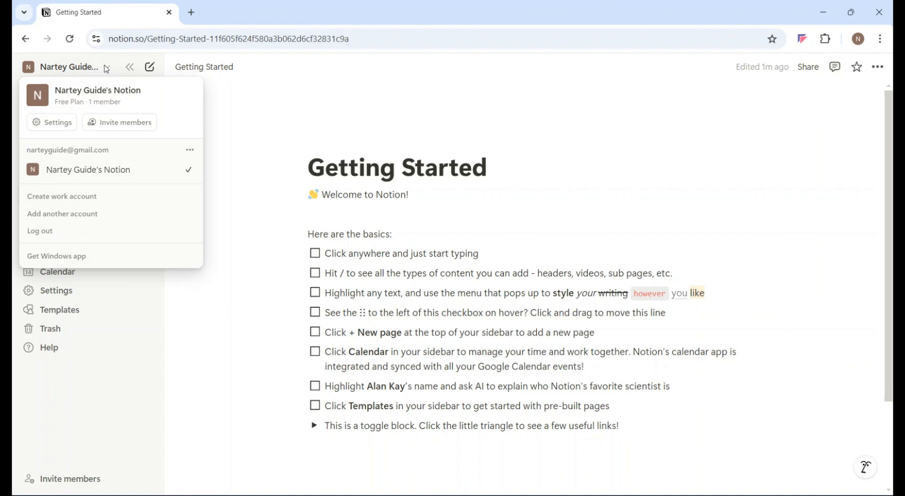
click(107, 69)
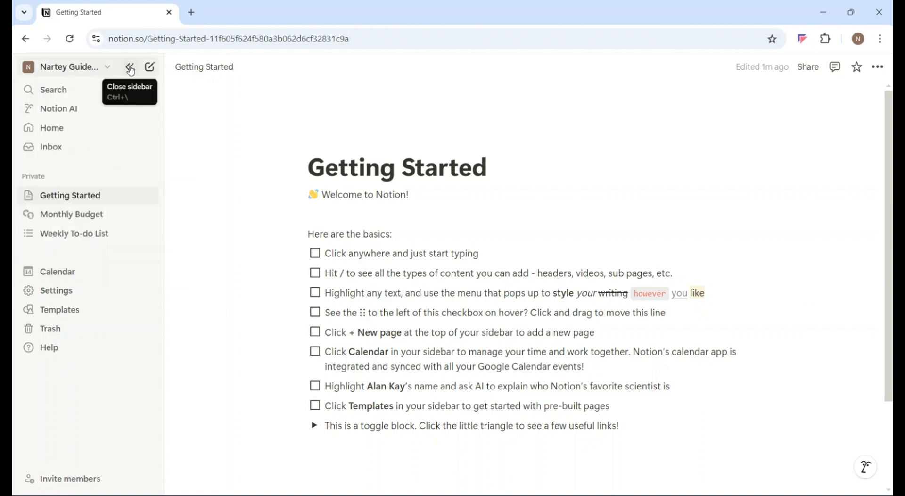
click(131, 71)
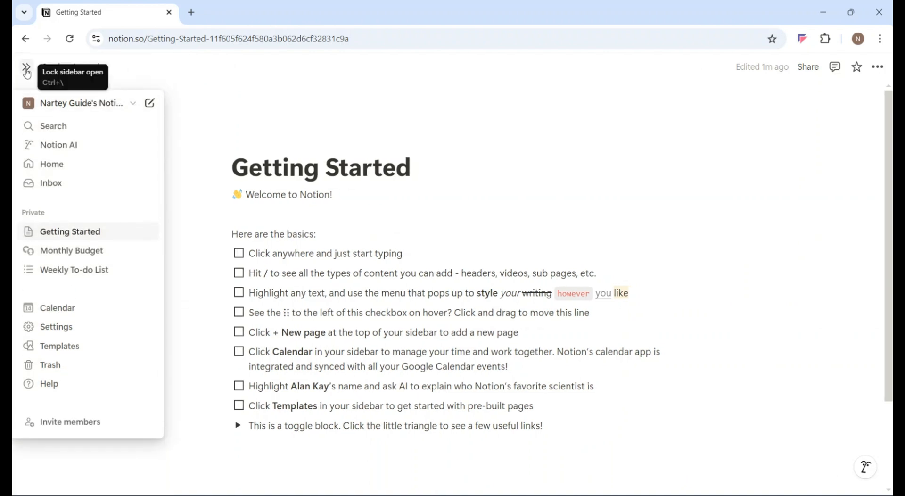
click(27, 71)
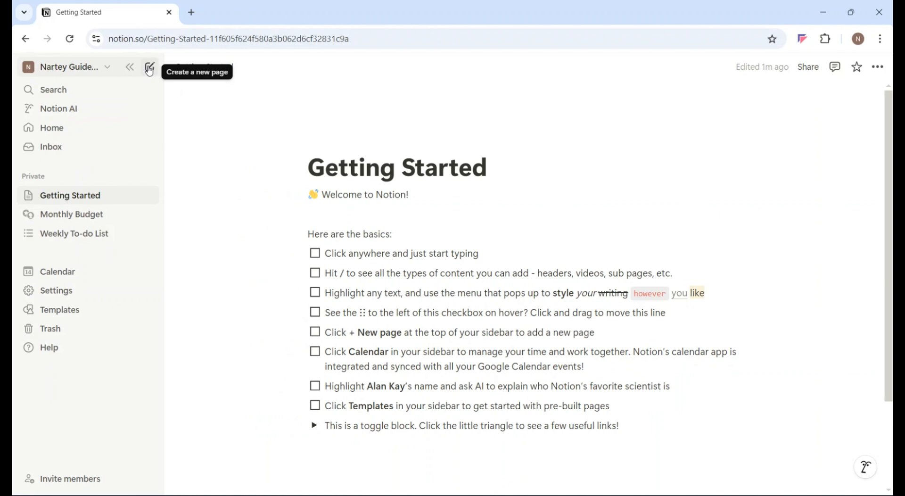
Create a new private page and view the workspace search.
click(150, 69)
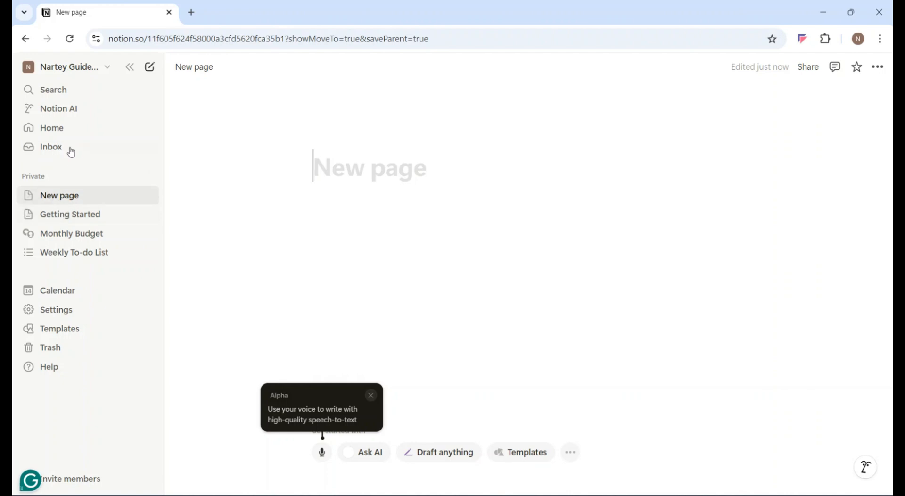
click(54, 91)
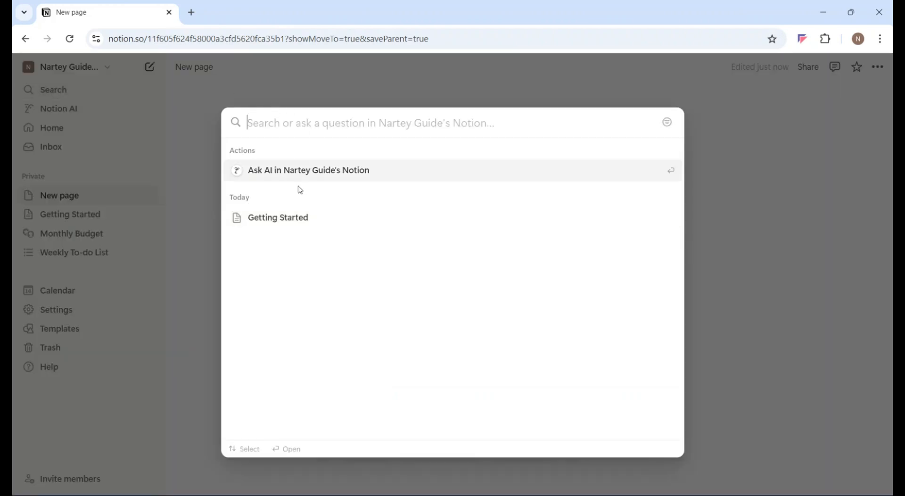
click(73, 115)
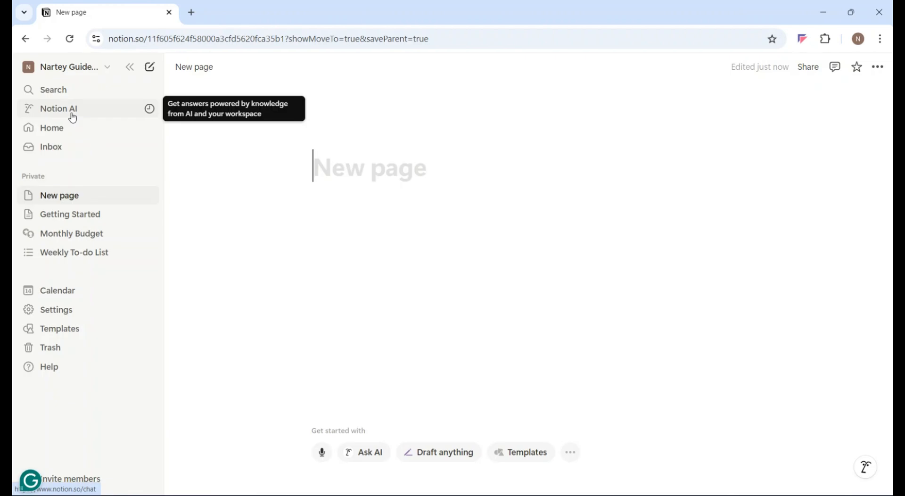
Examine the suggested Notion AI actions for asking, drafting, writing and importing.
click(72, 116)
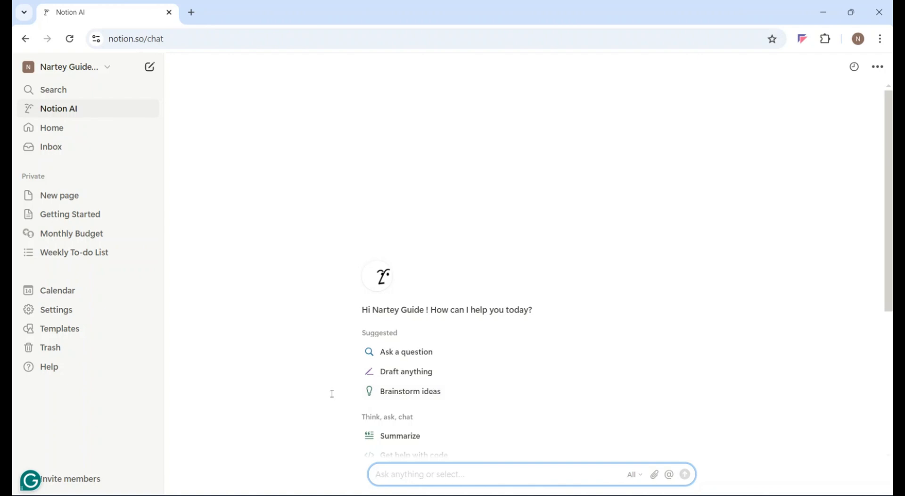
scroll(332, 393, down, 4)
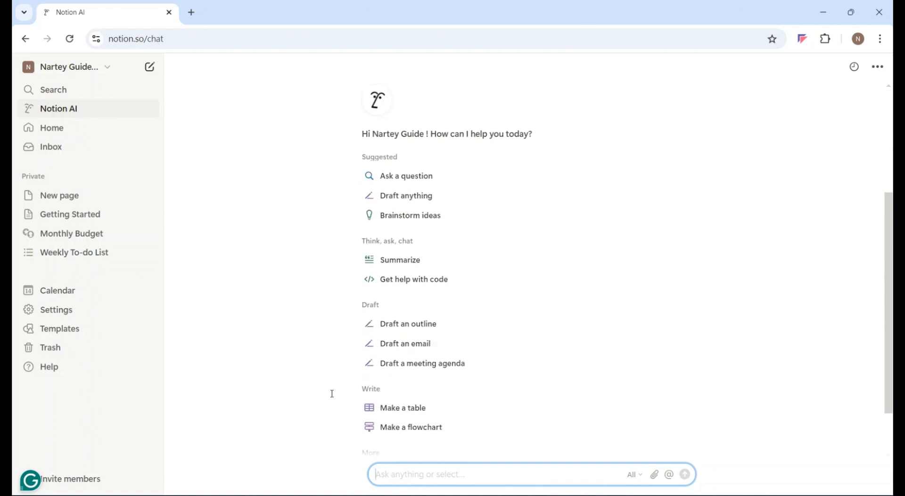
scroll(319, 364, down, 1)
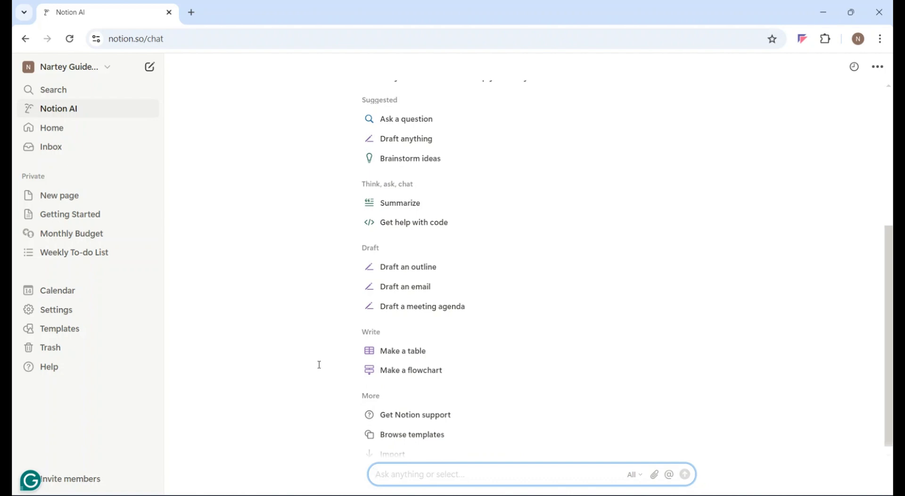
scroll(320, 365, down, 1)
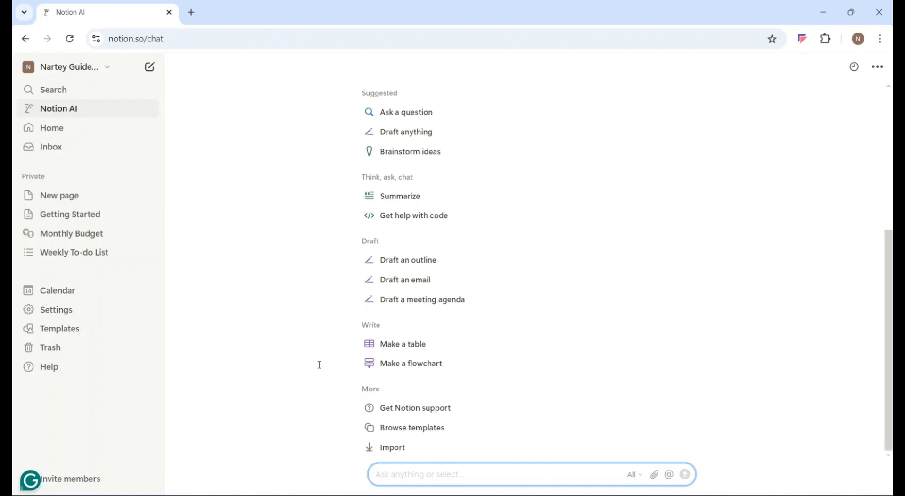
Look over the Home page's sections and try starting a new page from the recently visited area.
click(60, 128)
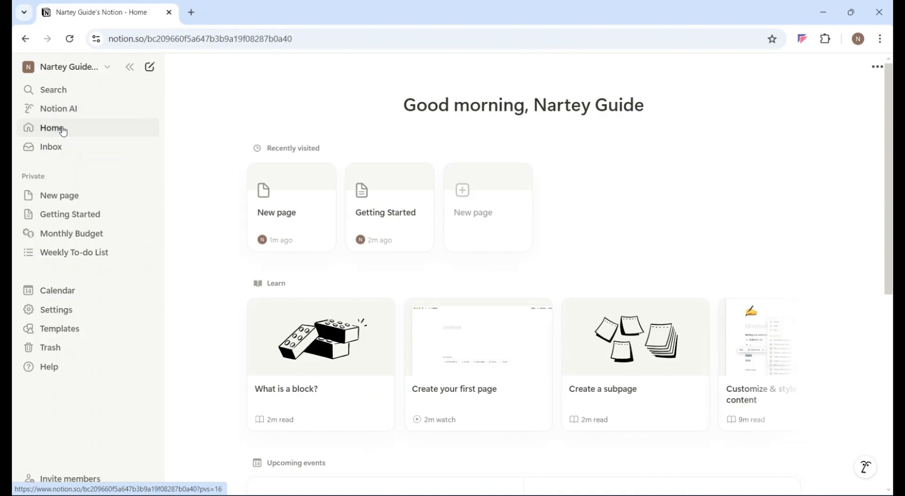
scroll(219, 188, down, 3)
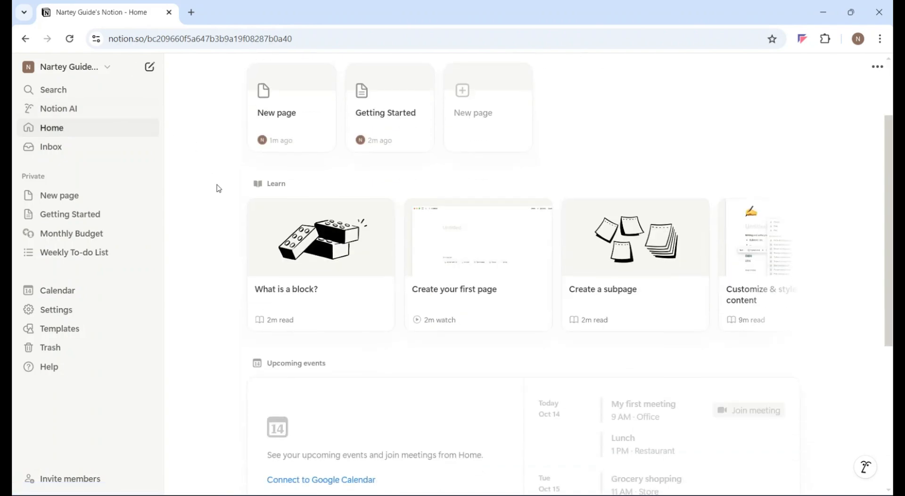
scroll(219, 188, up, 3)
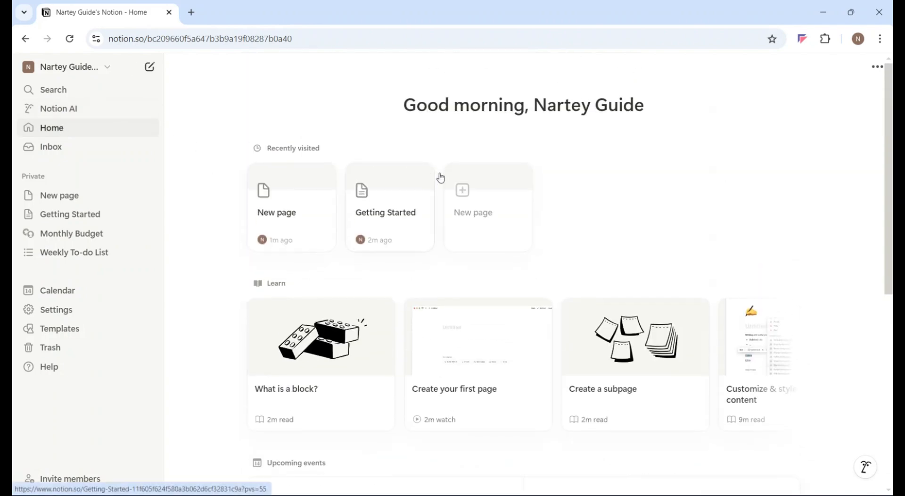
click(463, 189)
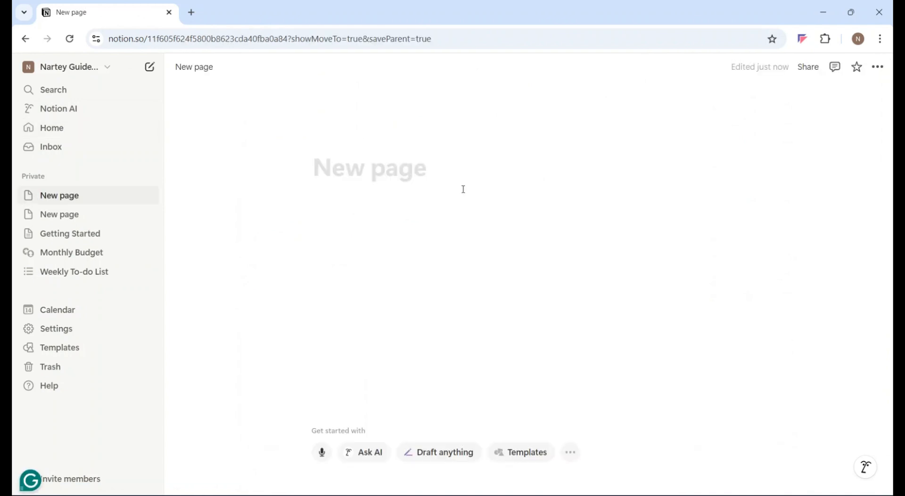
Check the Inbox for notifications and close it.
click(58, 149)
click(58, 148)
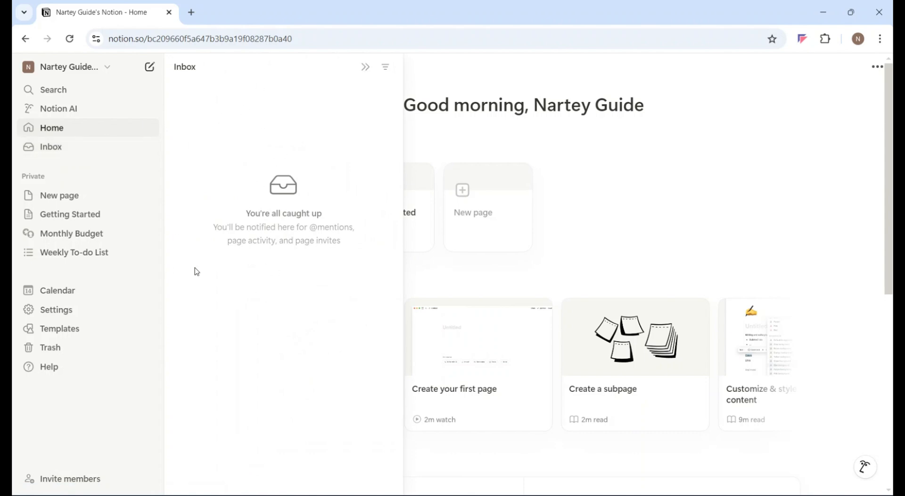
click(30, 179)
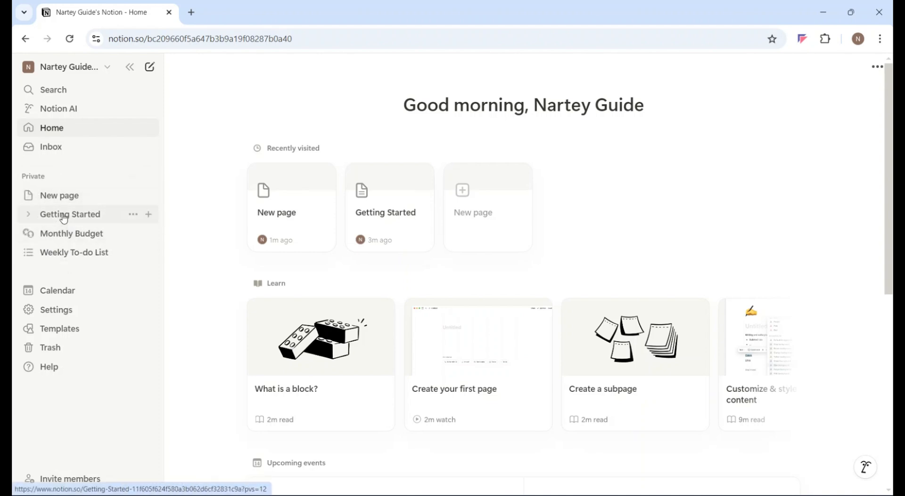
Examine the Weekly To-do List page and return to the Getting Started page.
click(60, 258)
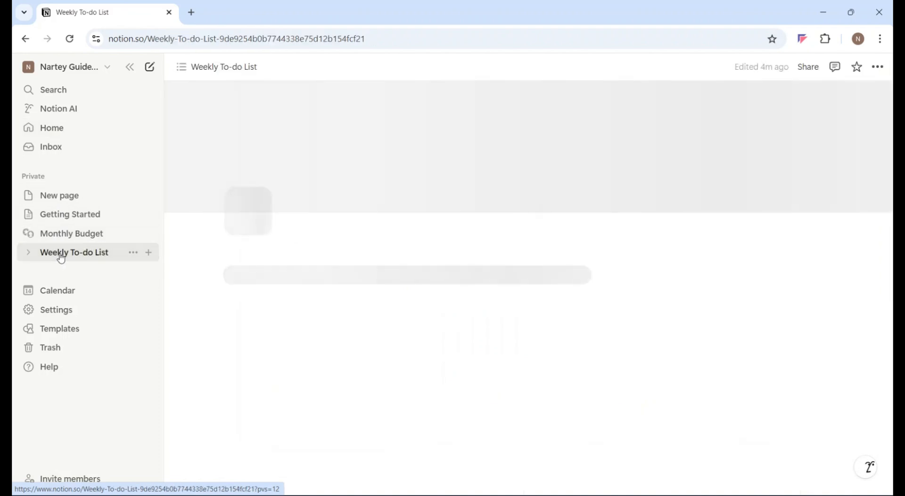
scroll(205, 284, down, 4)
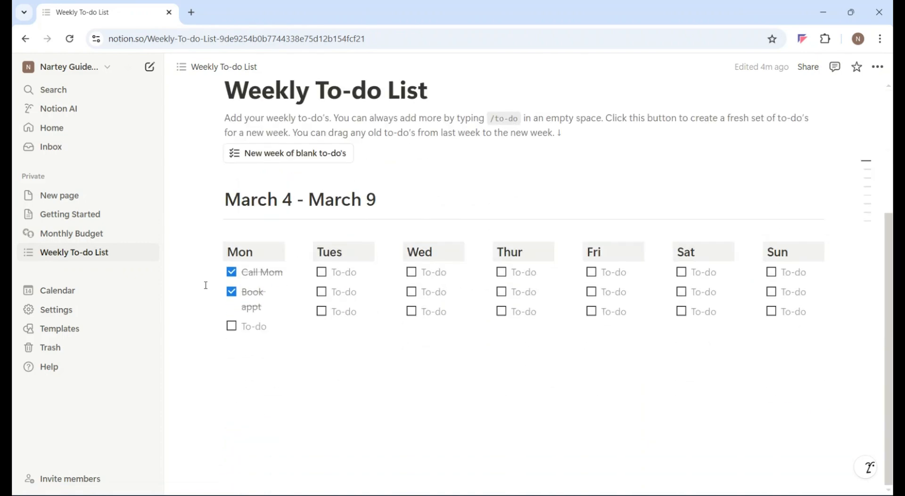
scroll(205, 285, up, 4)
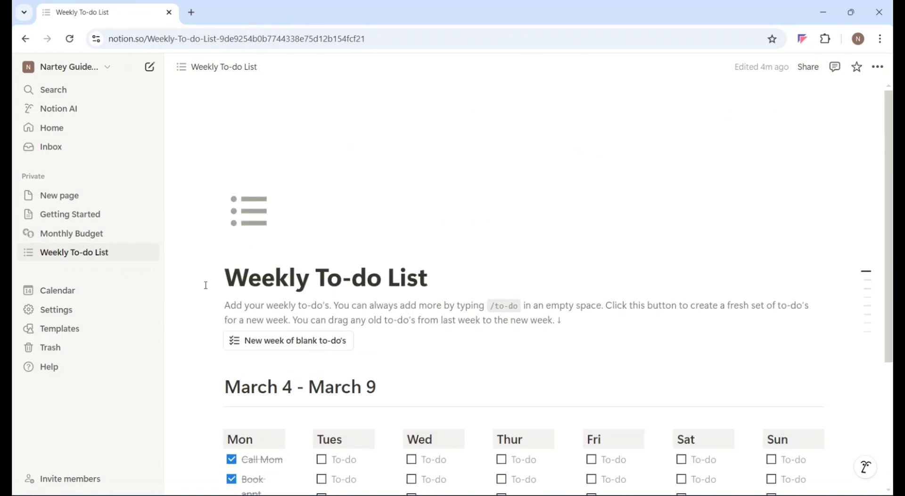
scroll(206, 286, down, 4)
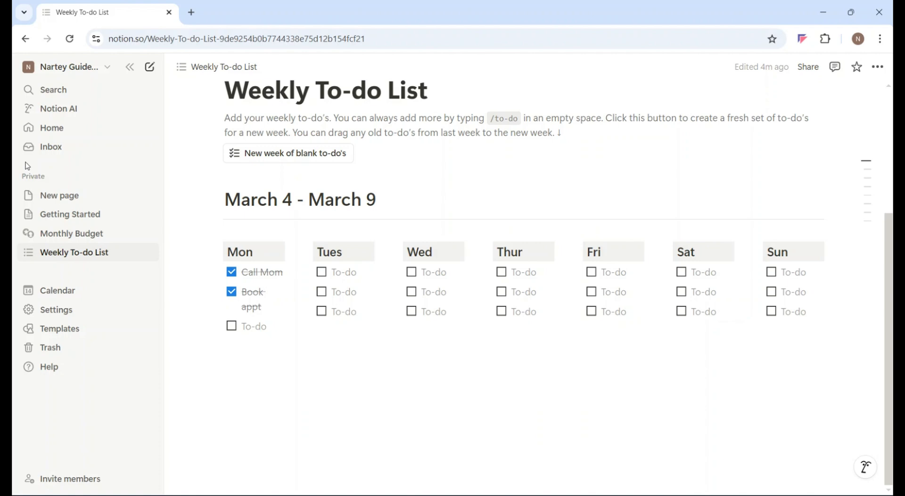
click(39, 214)
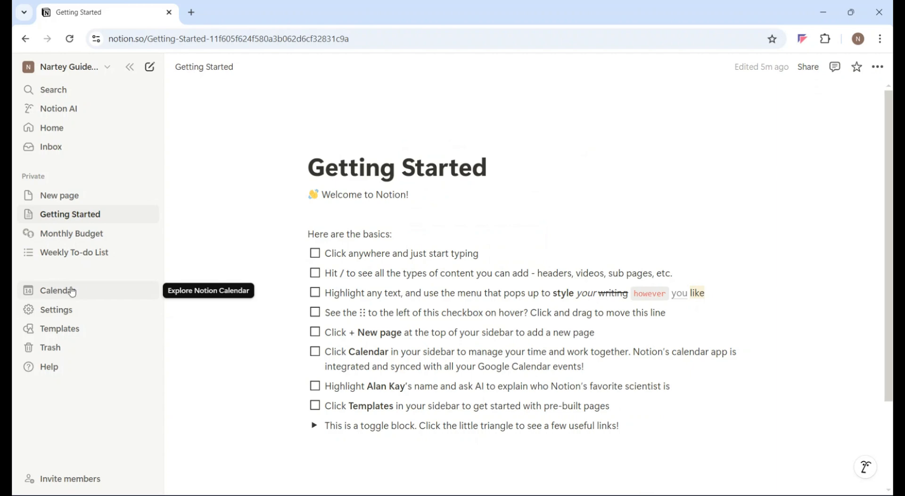
Open the settings and examine the account's profile and security options.
click(57, 311)
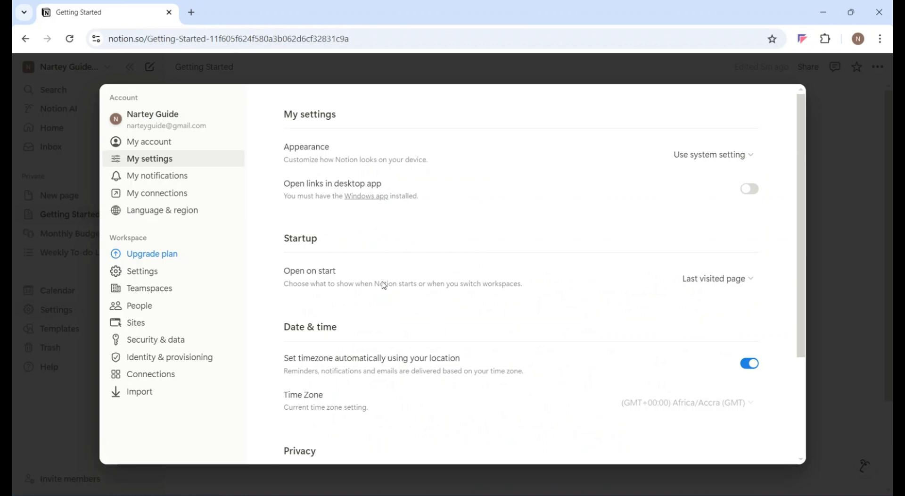
click(153, 147)
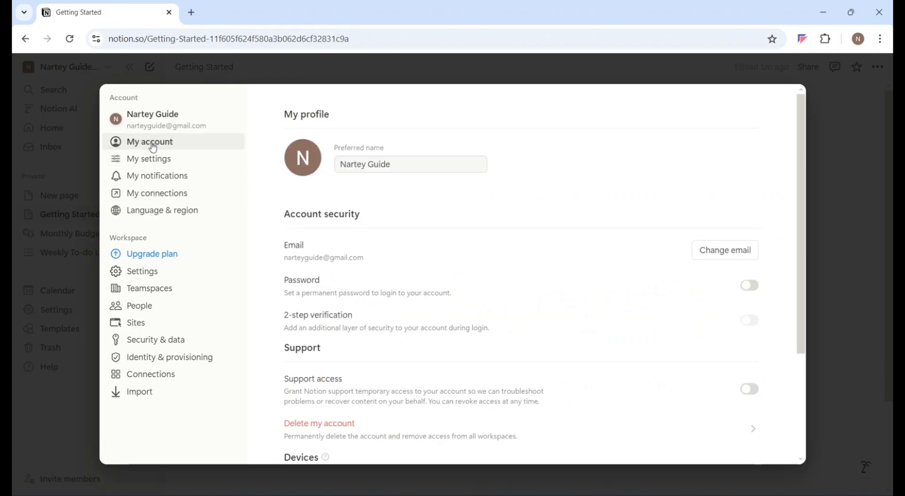
Try the Dark appearance in the personal settings and set it back to Light.
click(151, 163)
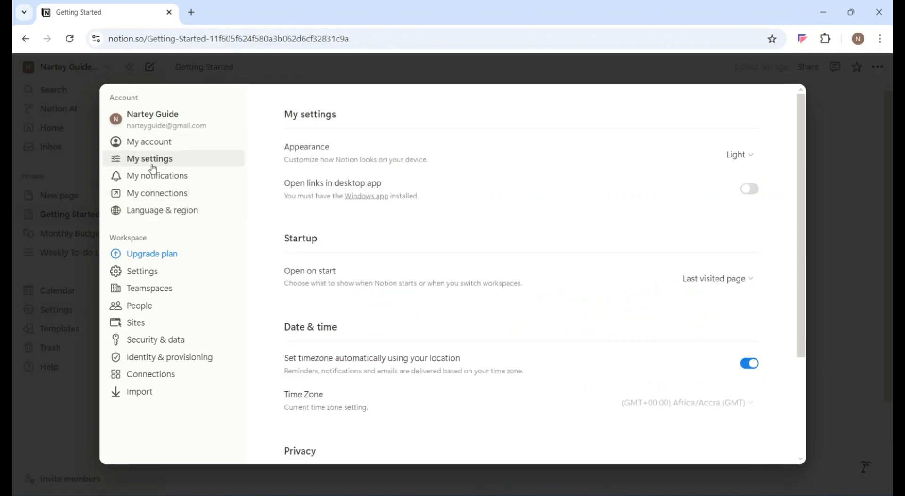
click(751, 163)
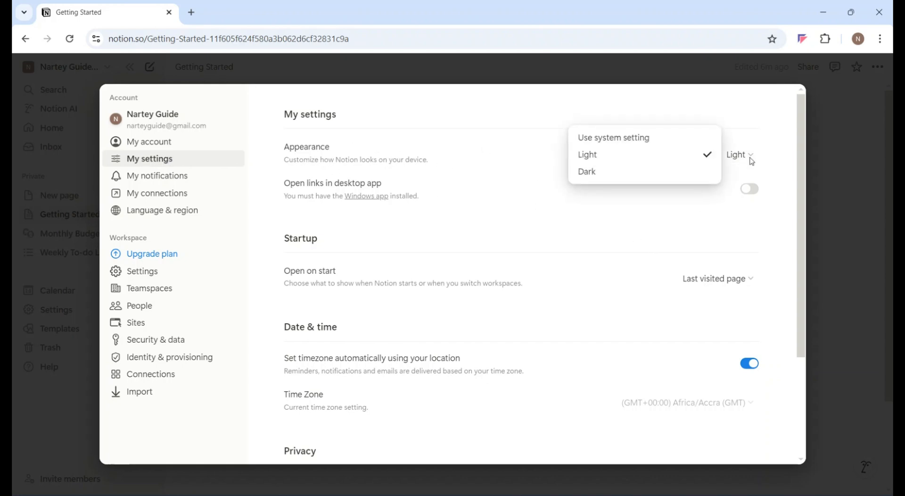
click(596, 174)
key(ctrl+shift+l)
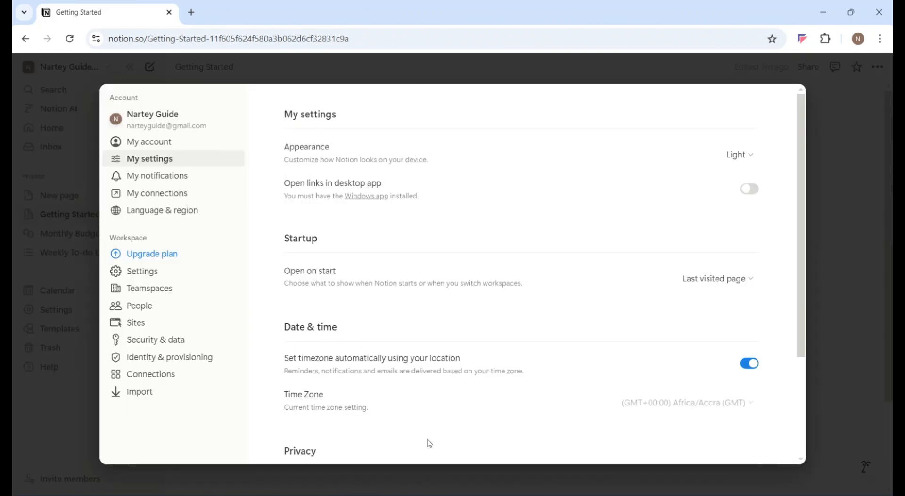
Examine the remaining personal settings, the notifications, the available connections, and the language and region options.
scroll(429, 443, down, 3)
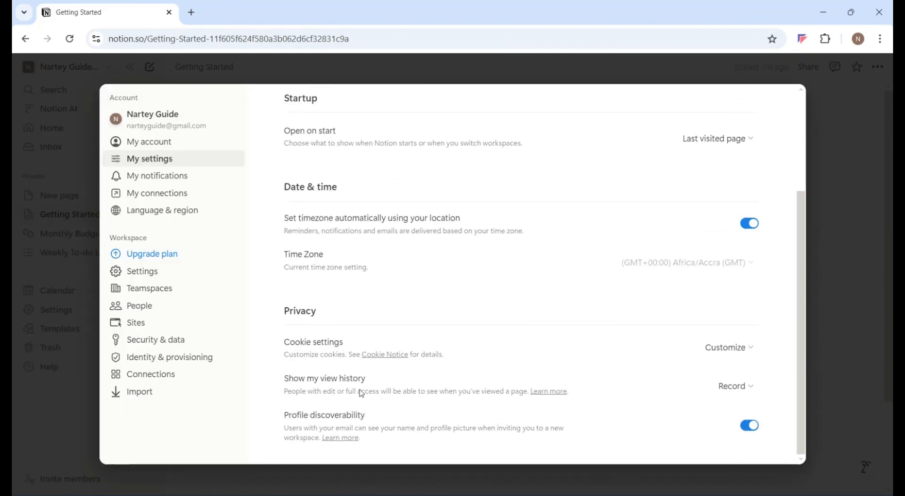
scroll(357, 360, up, 3)
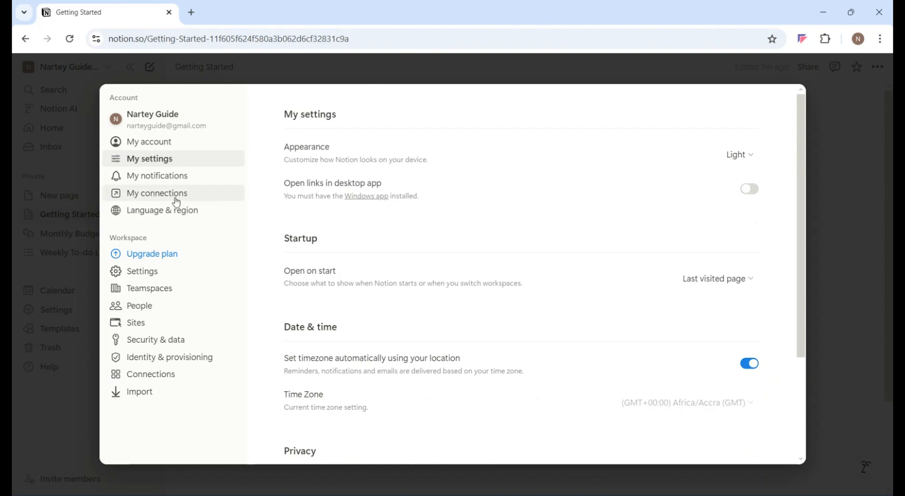
click(145, 178)
click(165, 199)
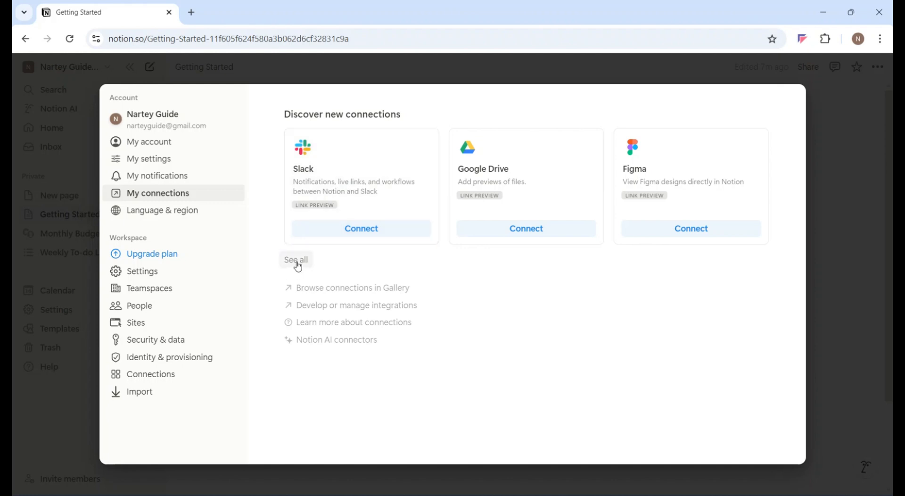
click(163, 212)
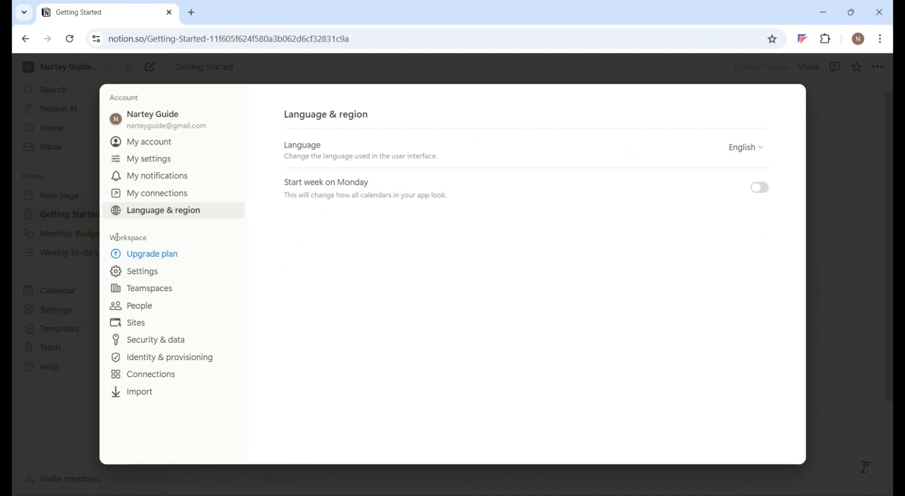
Examine the workspace settings, from name and icon to exports, analytics and workspace deletion.
click(130, 272)
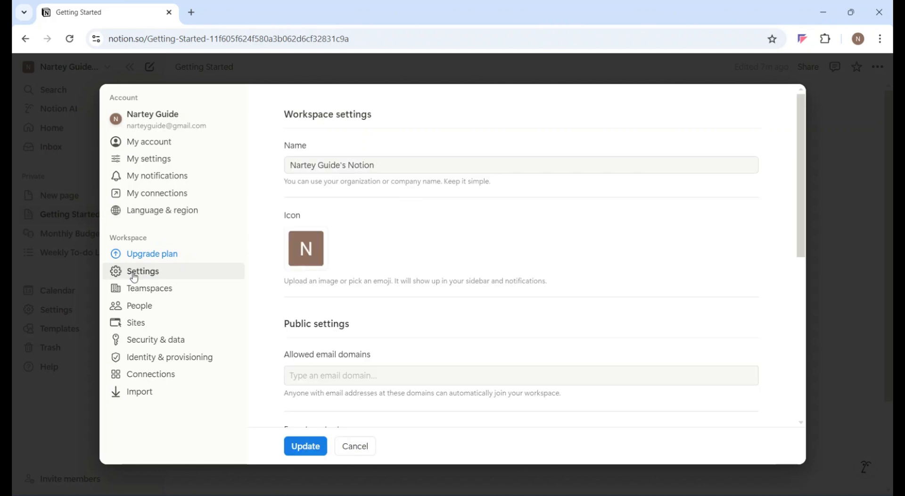
scroll(475, 243, down, 10)
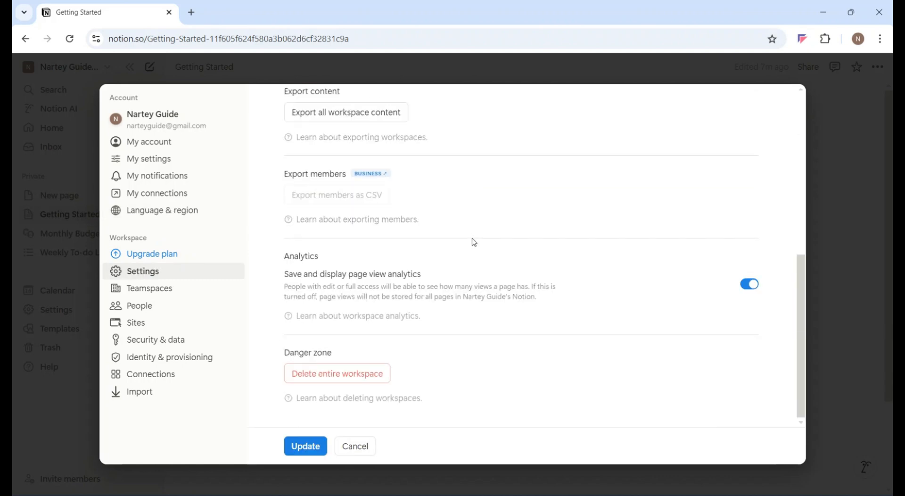
Create a new teamspace from the teamspace settings, naming it after the account holder.
scroll(474, 242, up, 1)
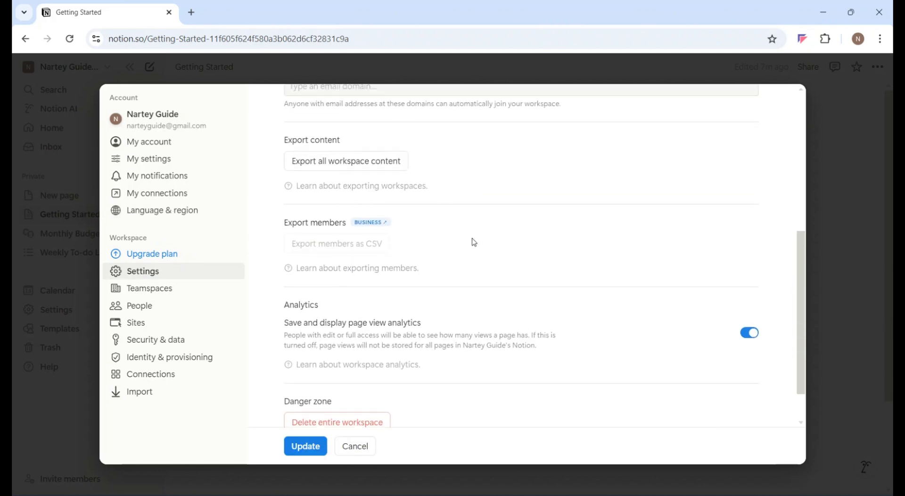
click(171, 295)
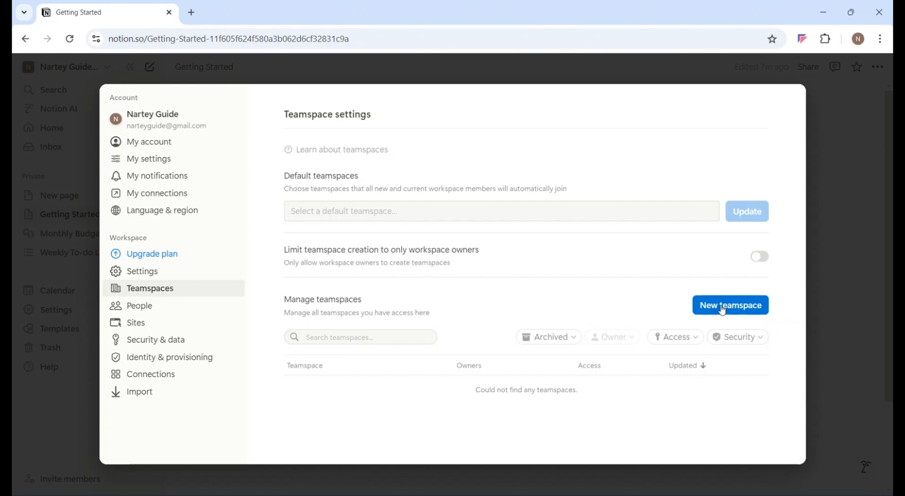
click(720, 307)
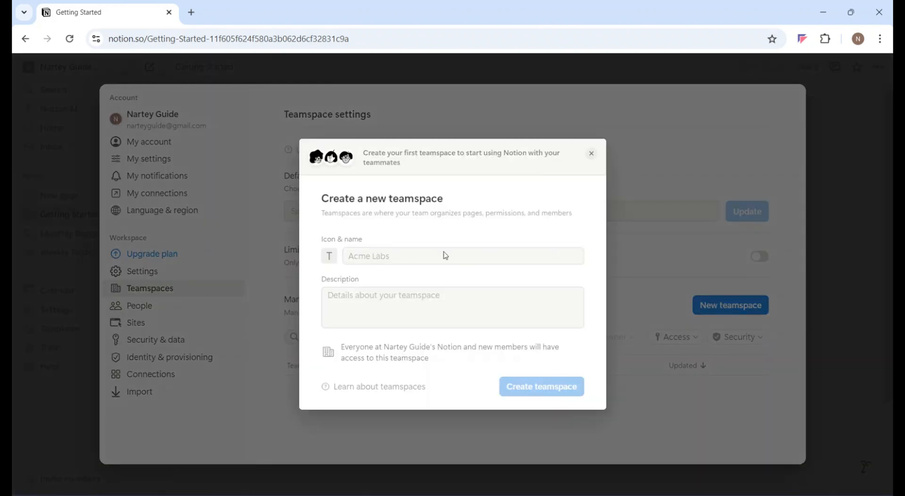
click(358, 259)
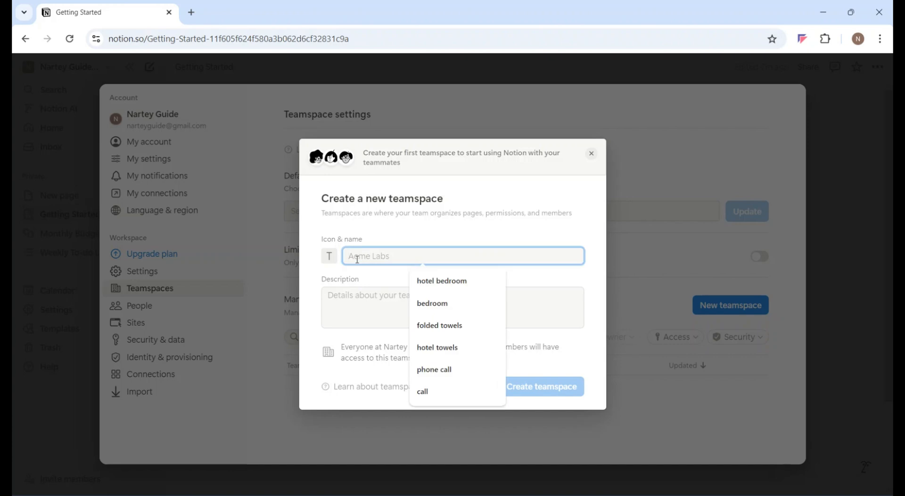
text(Nartey guide)
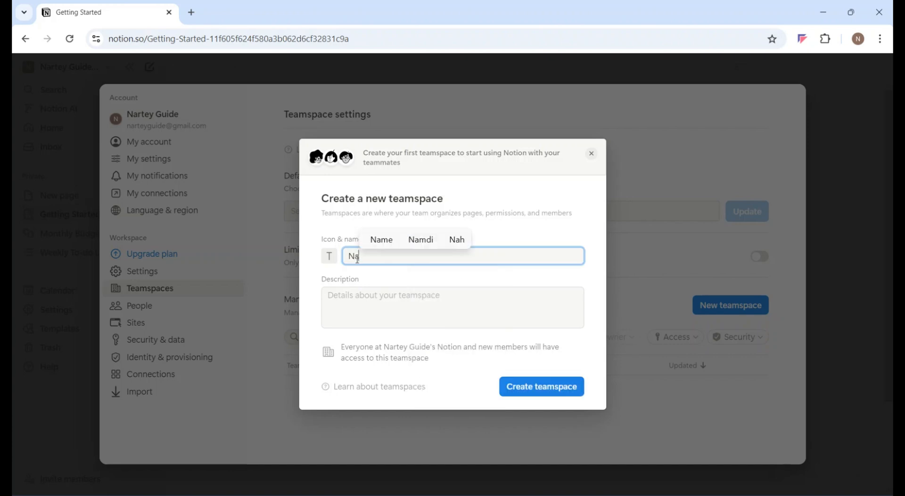
click(538, 388)
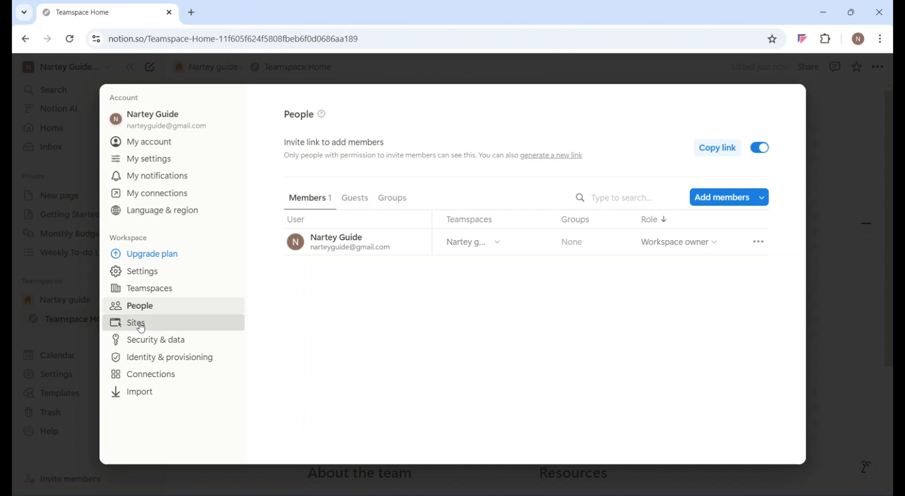
Examine the workspace's sites, security and data, and import options, including the ZIP file upload, and leave the settings without importing.
click(140, 325)
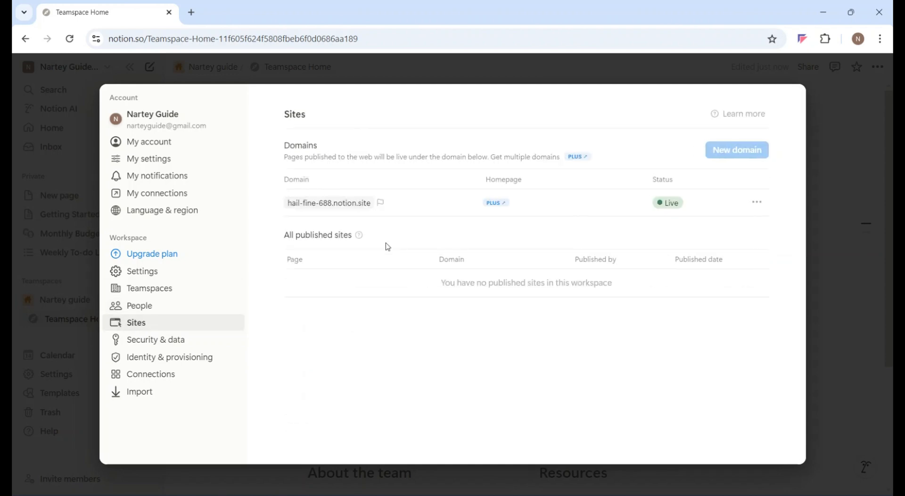
click(147, 340)
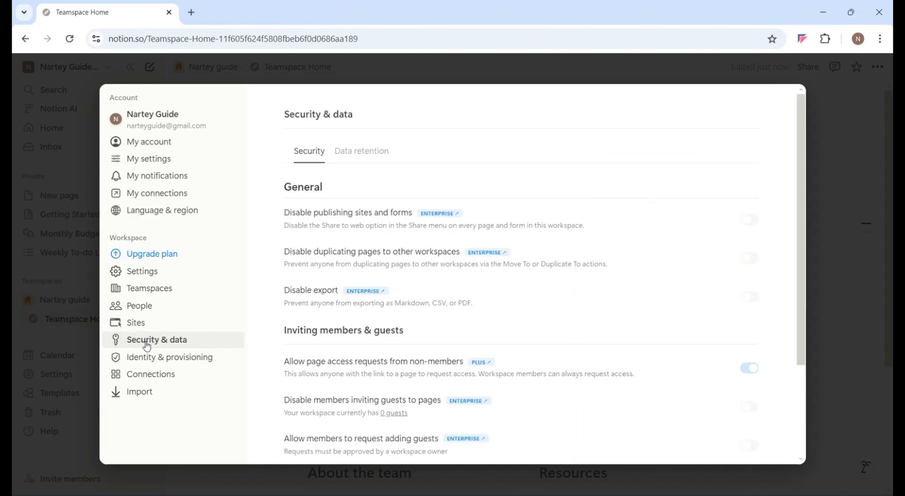
click(137, 400)
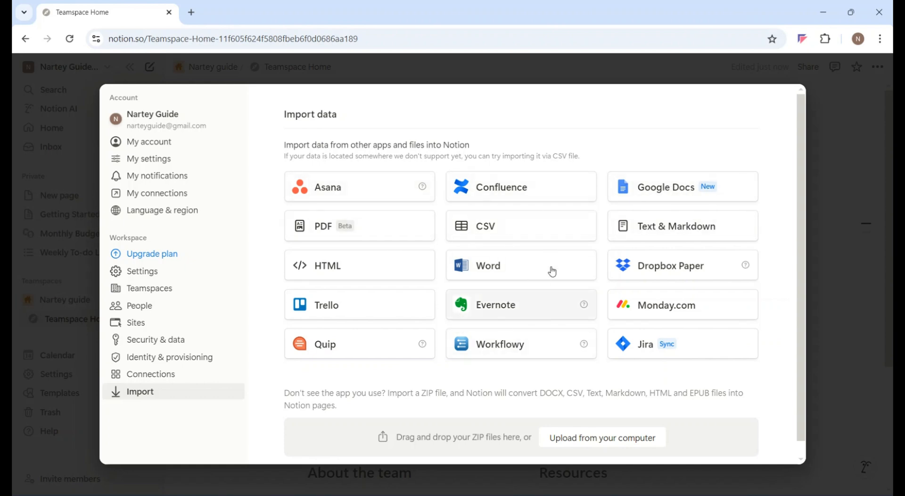
click(585, 443)
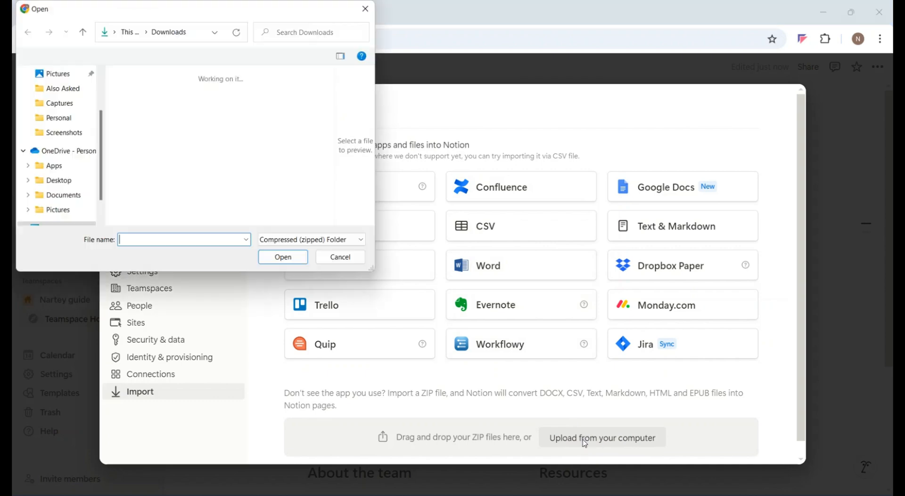
click(341, 257)
click(99, 384)
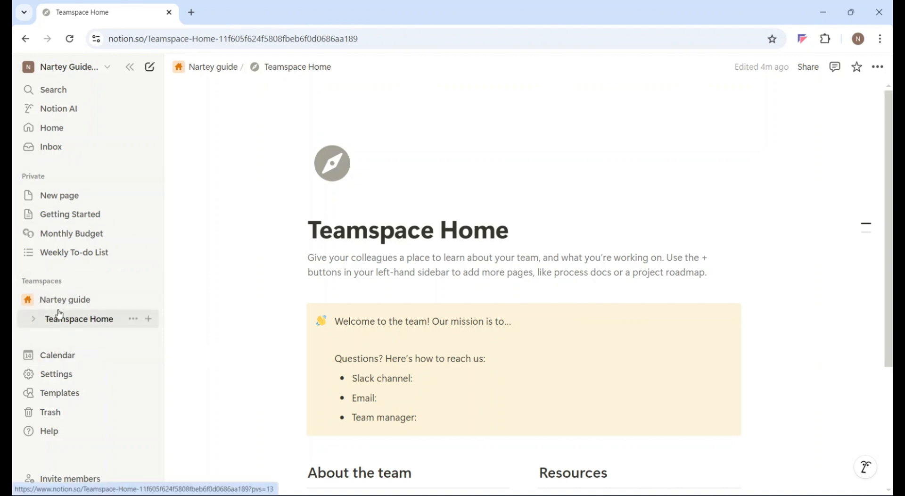
Browse the template gallery and add the featured Habit Tracker template to the private pages.
click(49, 398)
scroll(197, 239, down, 10)
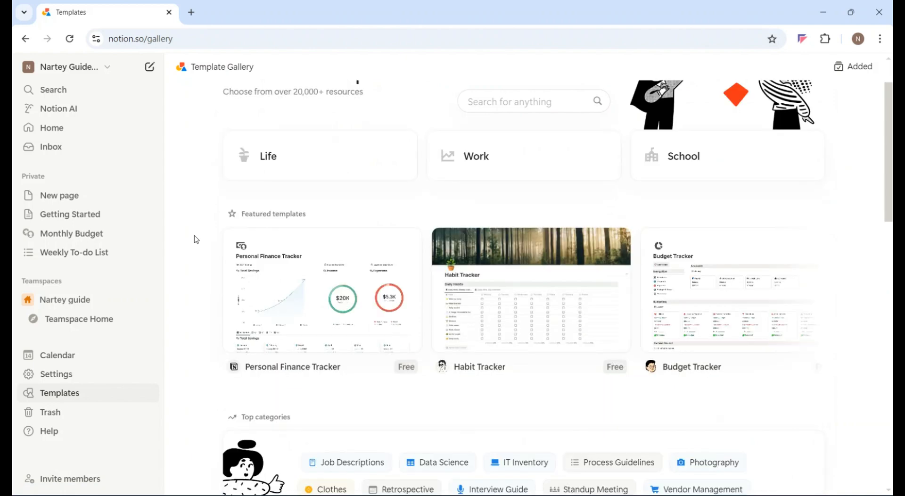
scroll(197, 239, down, 5)
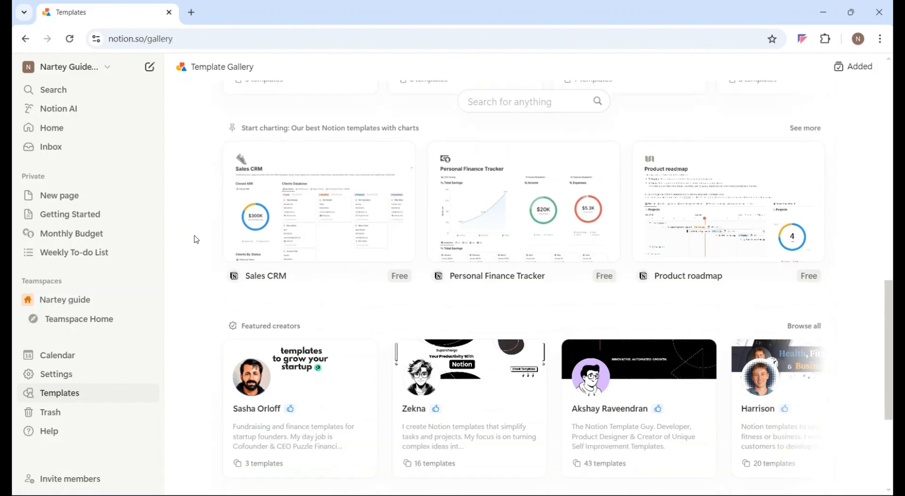
scroll(194, 239, up, 15)
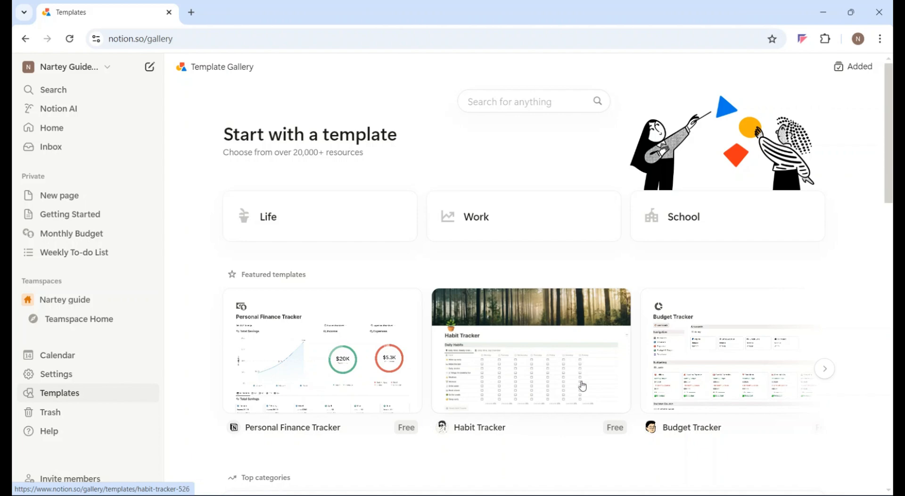
click(532, 327)
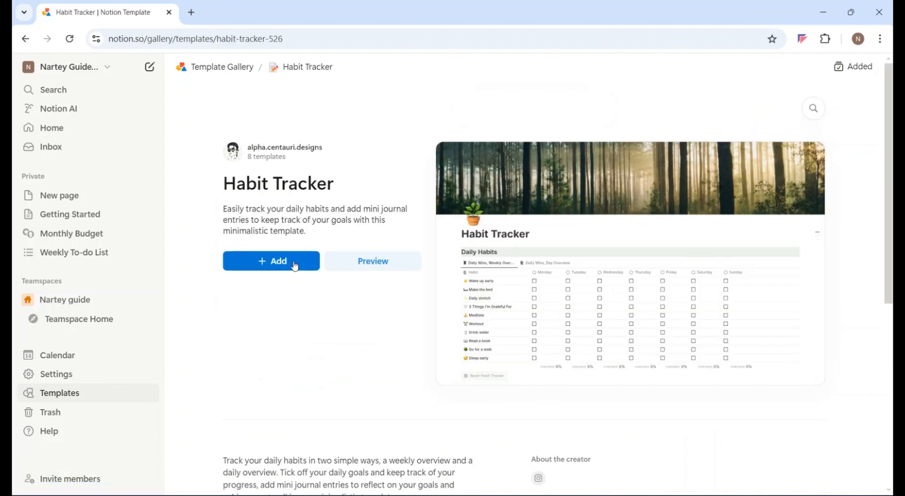
click(294, 264)
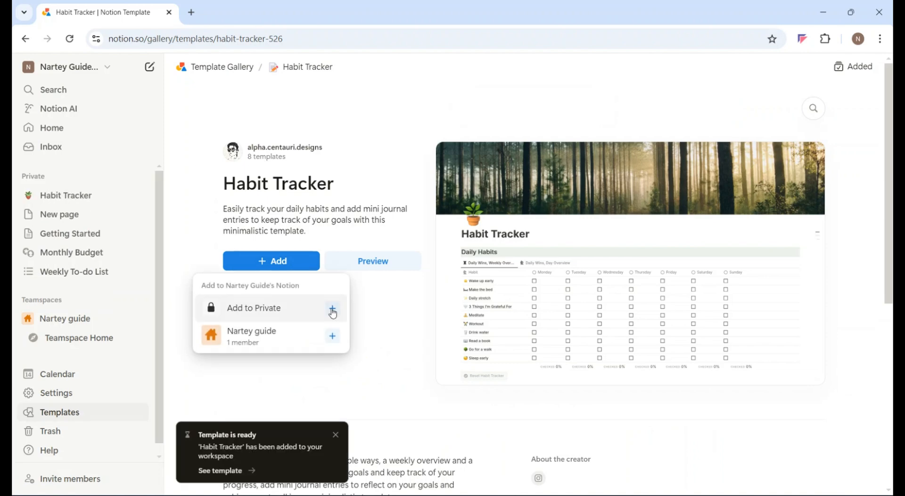
Open the added Habit Tracker page and look through its daily habits, status board and Gratefulness Journal.
click(57, 200)
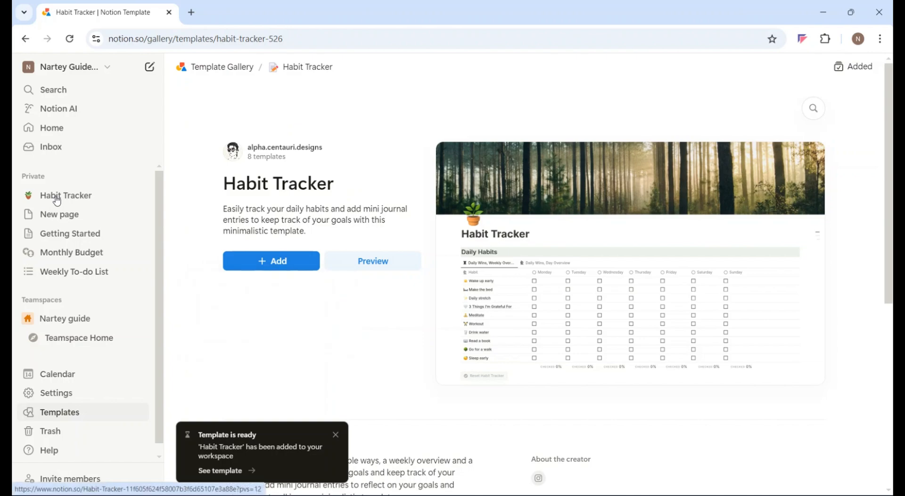
click(57, 200)
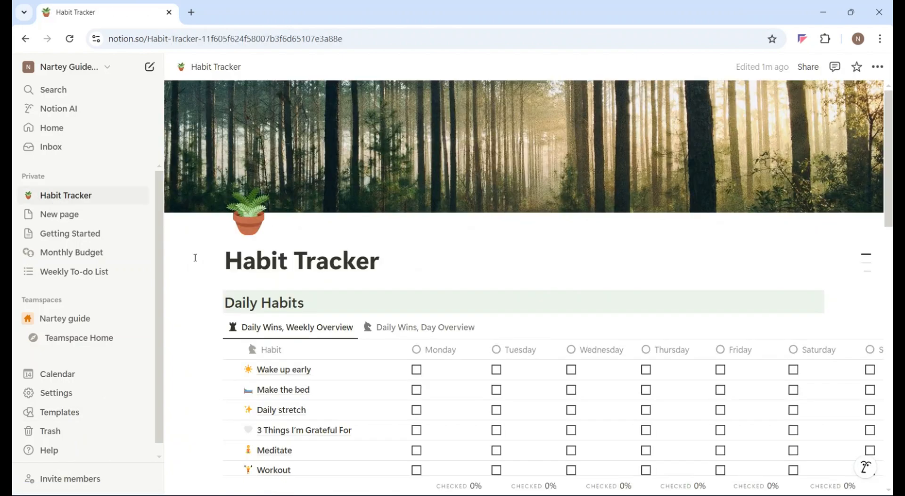
scroll(195, 257, down, 8)
scroll(195, 258, down, 9)
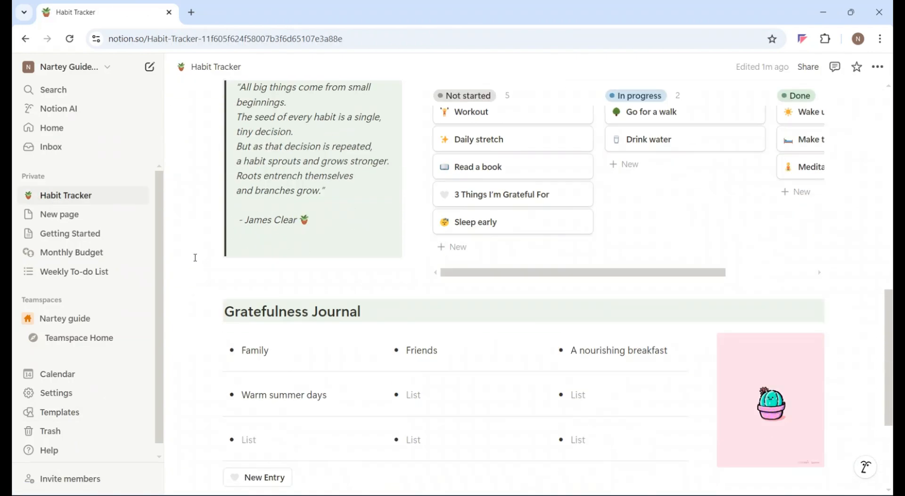
scroll(195, 257, up, 15)
scroll(195, 257, up, 1)
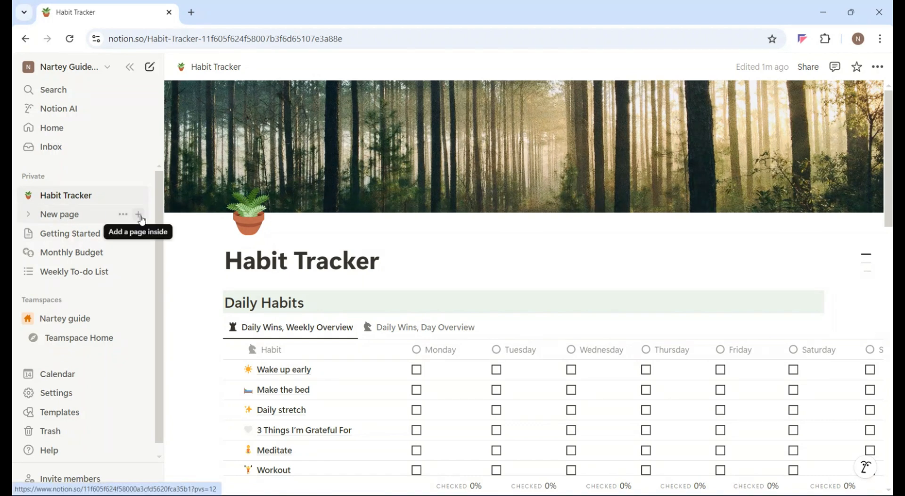
Title the empty private page "To-do List".
click(68, 219)
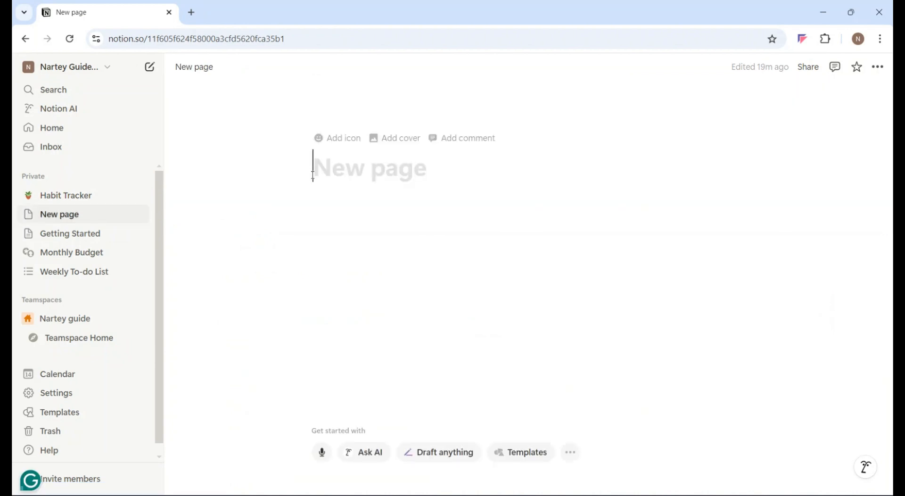
text(To-do List)
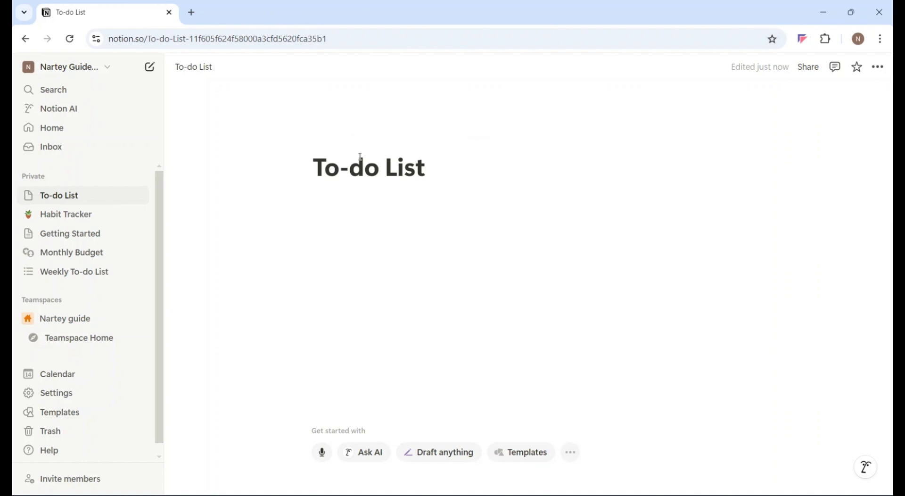
Add a brown A+ book icon from the built-in icon set to the To-do List page.
mouse_move(339, 138)
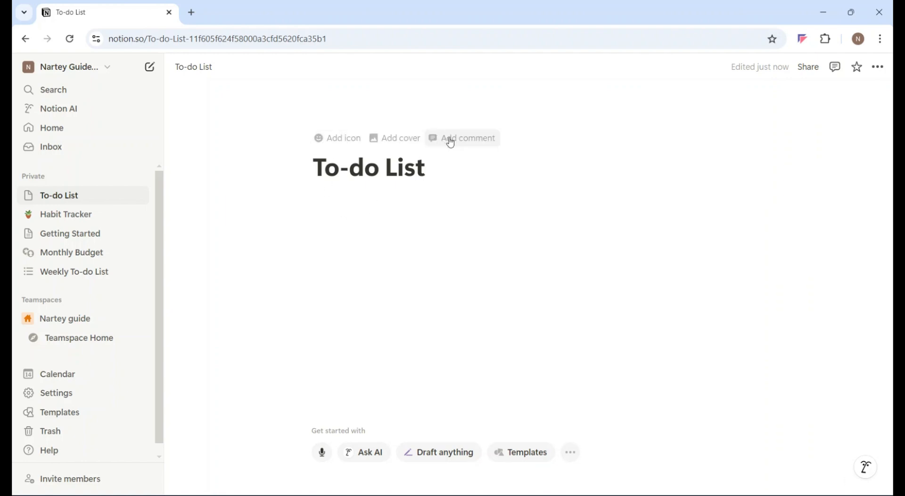
click(340, 139)
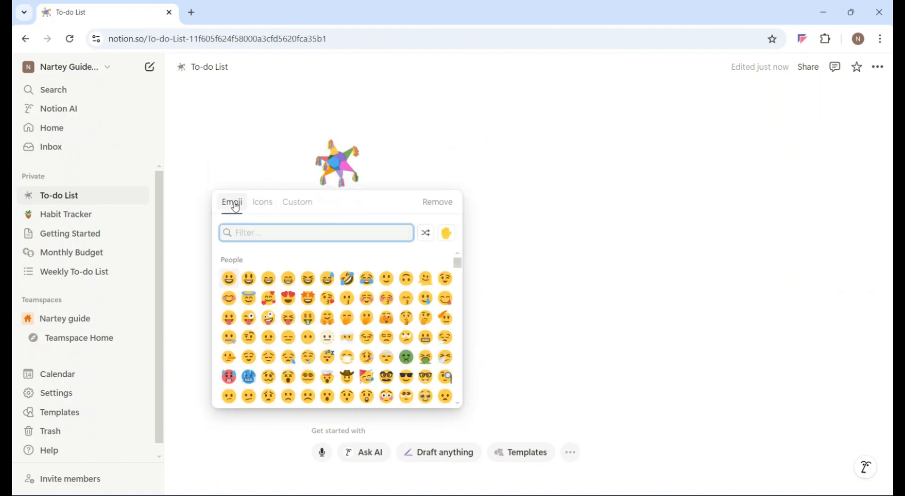
click(265, 206)
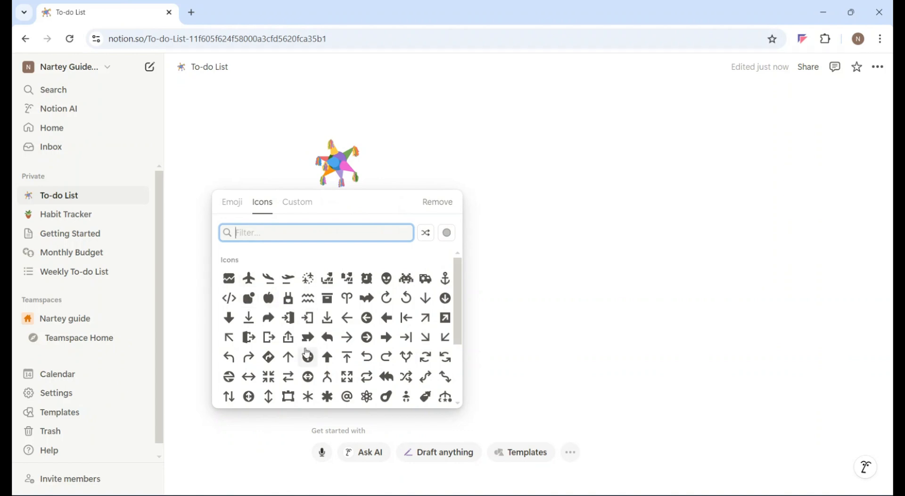
scroll(307, 352, down, 2)
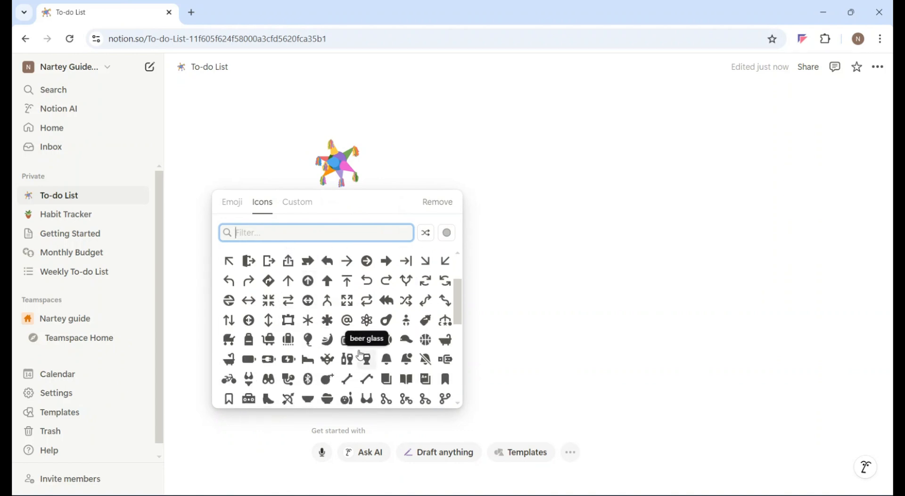
click(428, 386)
click(426, 403)
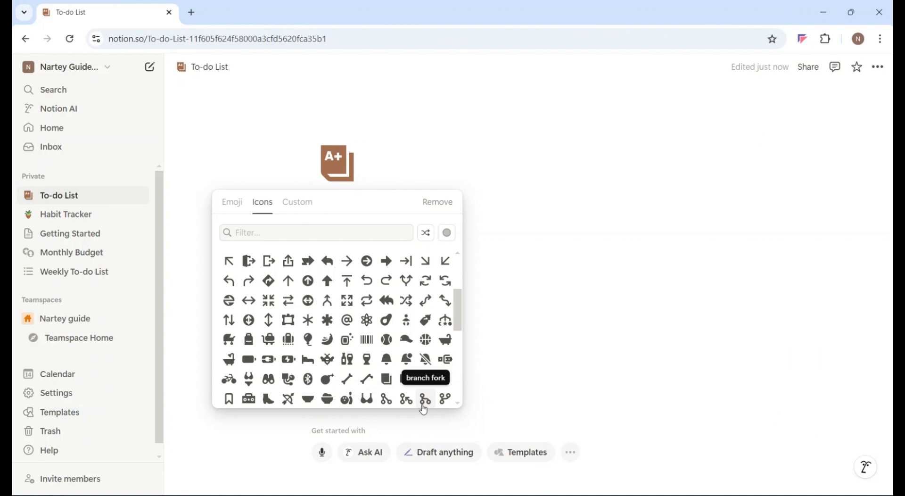
Set the icon color to pink and replace the page's icon with the balloon.
click(448, 234)
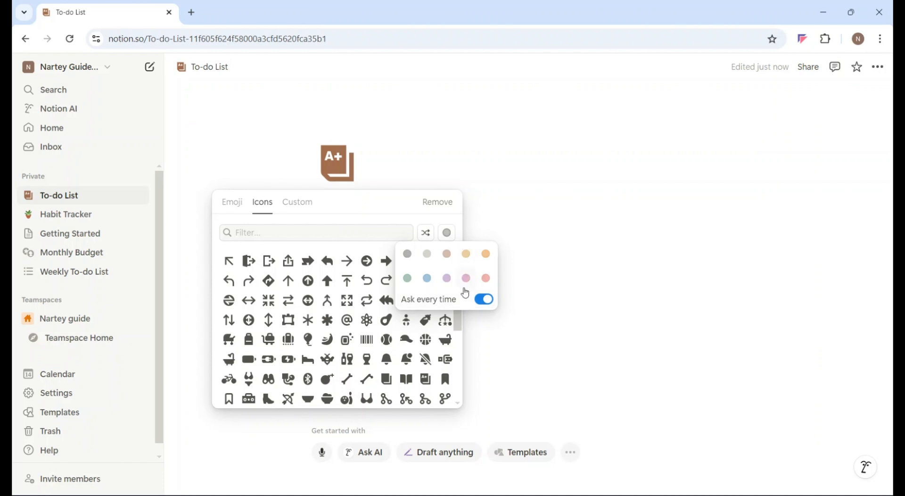
click(466, 279)
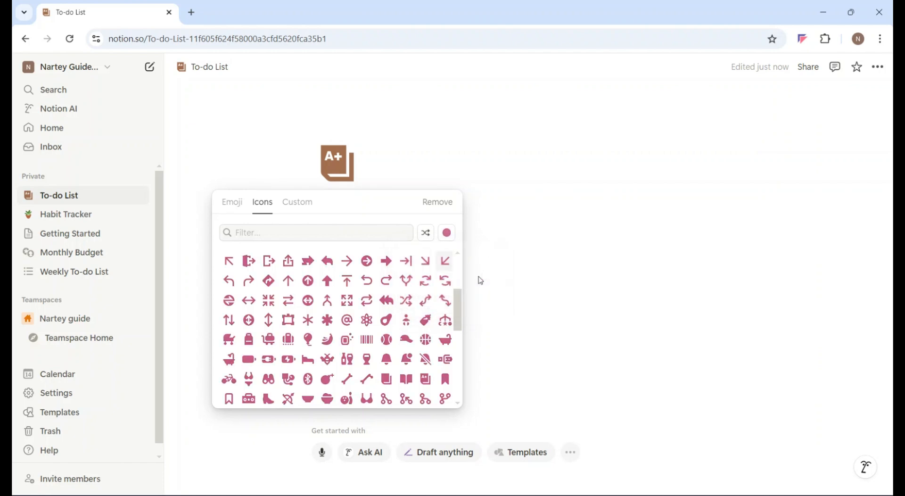
click(307, 339)
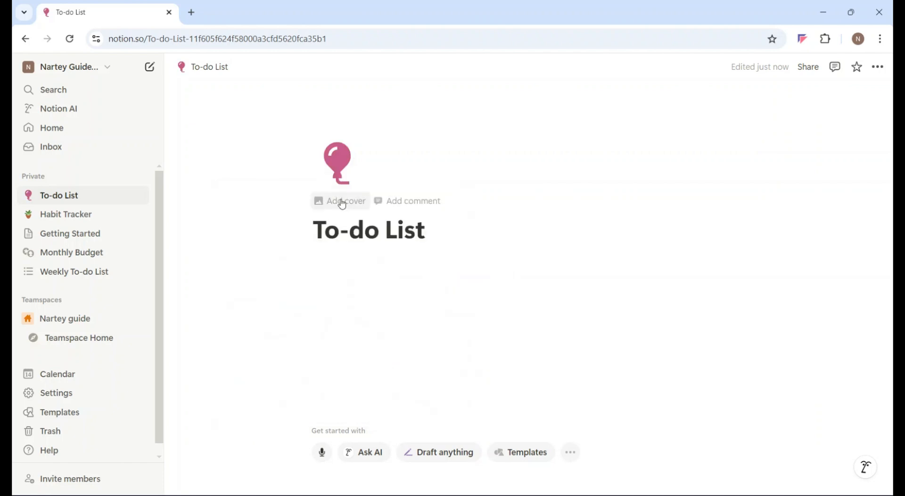
Add a cover to the To-do List page and change it to the Unsplash photo of a man in an orange hoodie among blue seats.
click(327, 204)
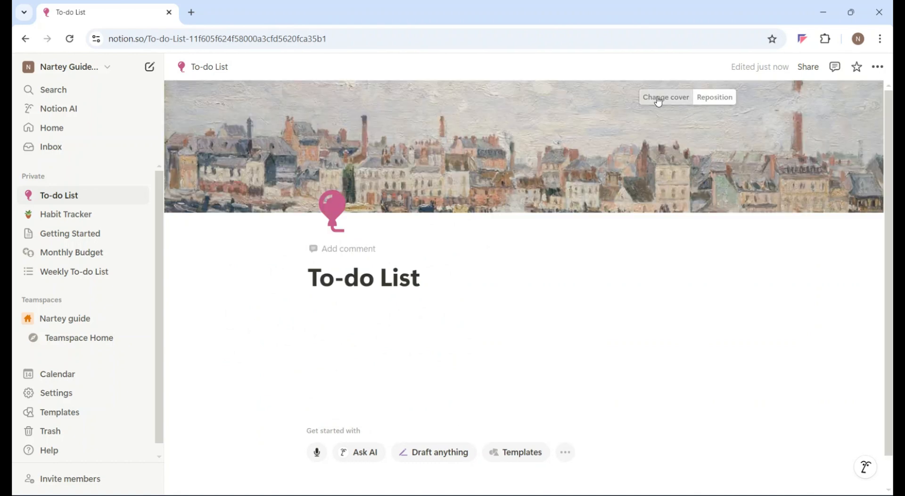
click(659, 98)
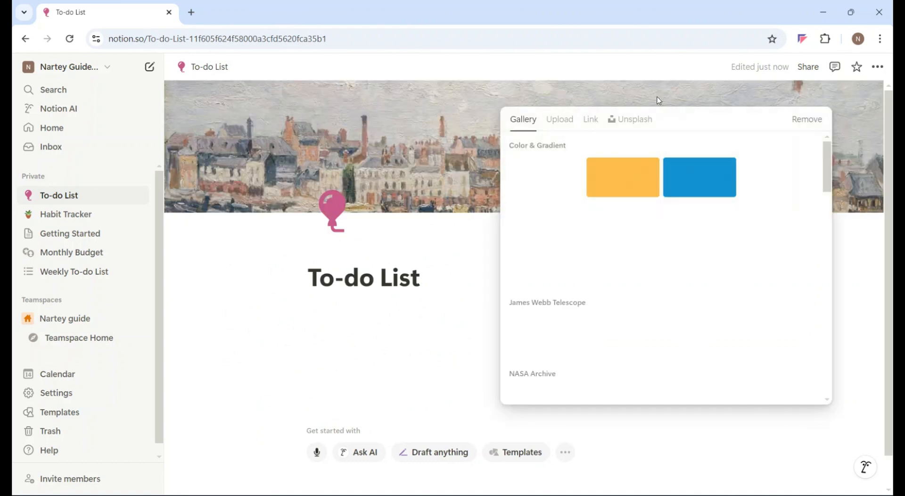
click(623, 120)
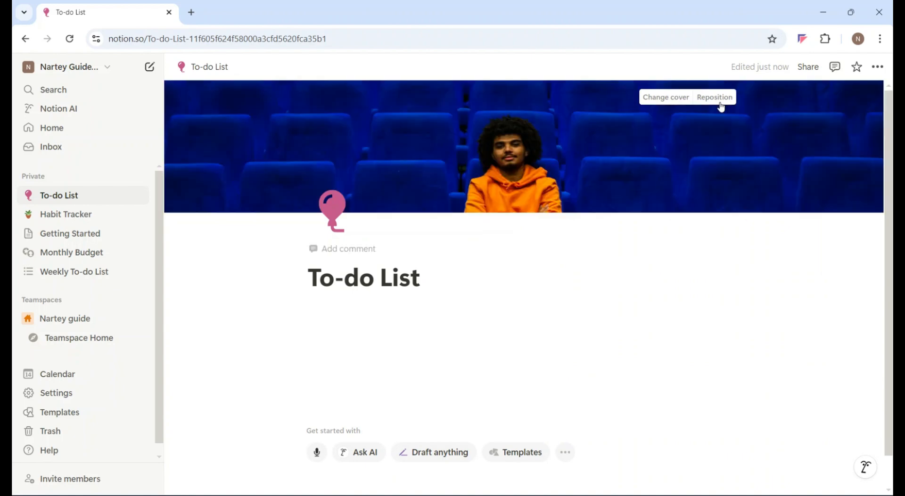
Reposition the cover photo upward so the man's head and orange hoodie are in frame, and save the position.
click(716, 98)
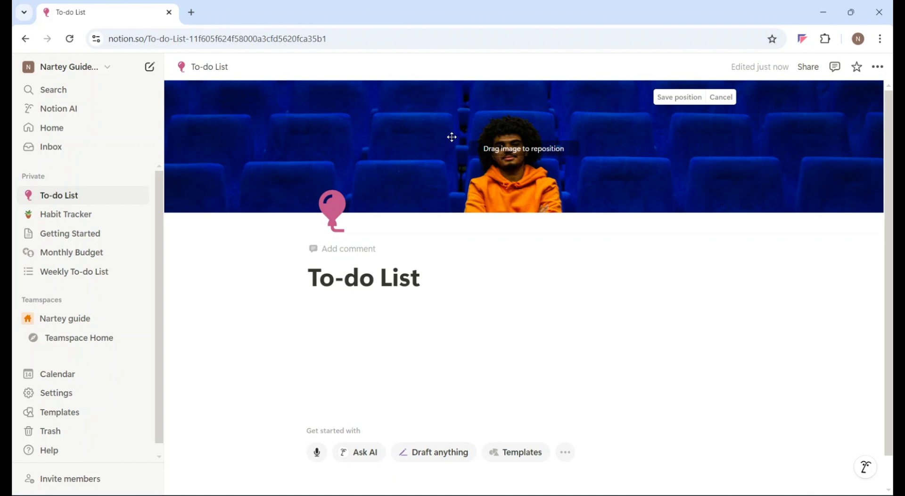
drag(451, 137, 424, 107)
right_click(424, 106)
click(667, 98)
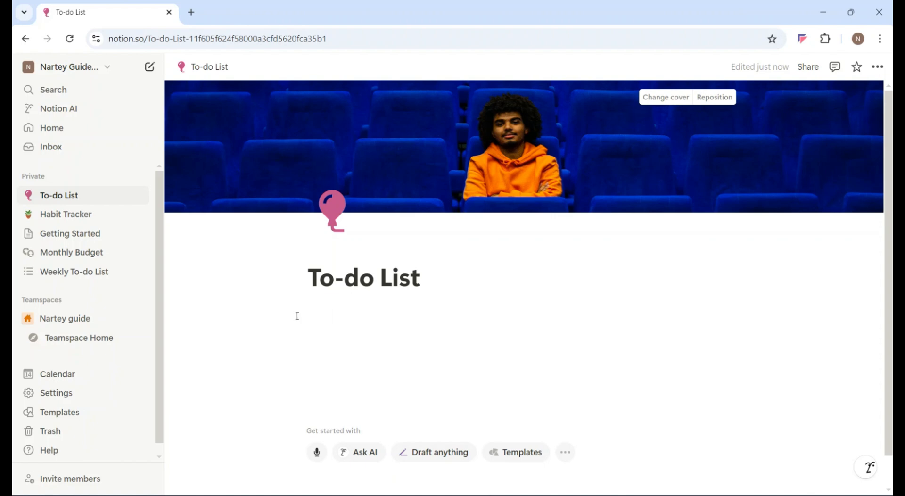
Paste the Lorem Ipsum paragraph under the To-do List title and set its text color to green.
text(Lorem Ipsum is simply dummy text of the printing and typesetting industry. Lorem Ipsum has been the industry's standard dummy text ever since the 1500s, when an unknown printer)
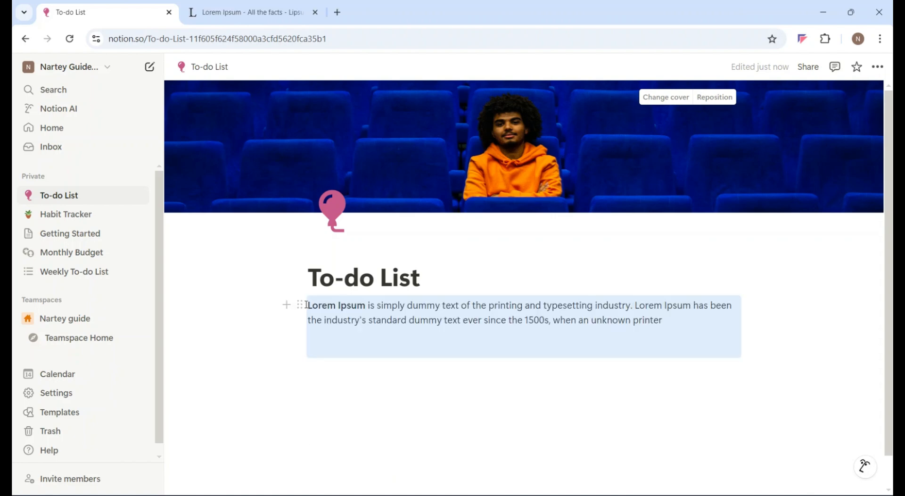
click(299, 304)
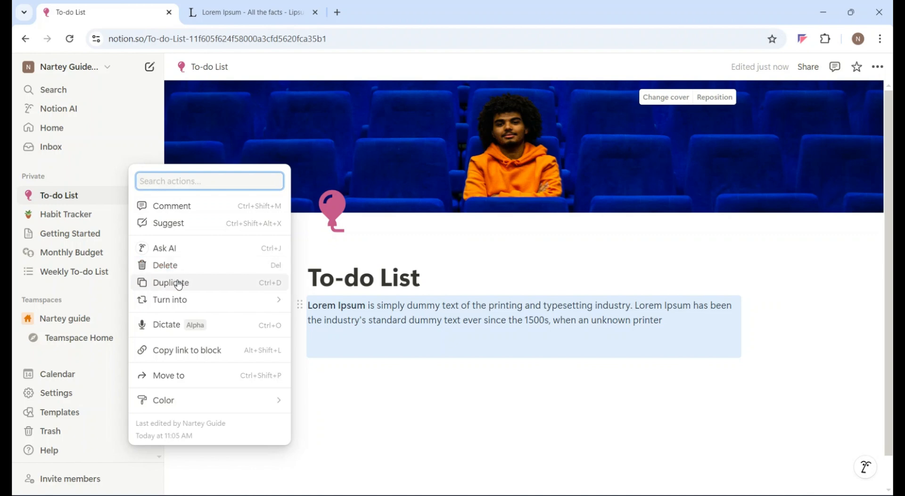
mouse_move(196, 299)
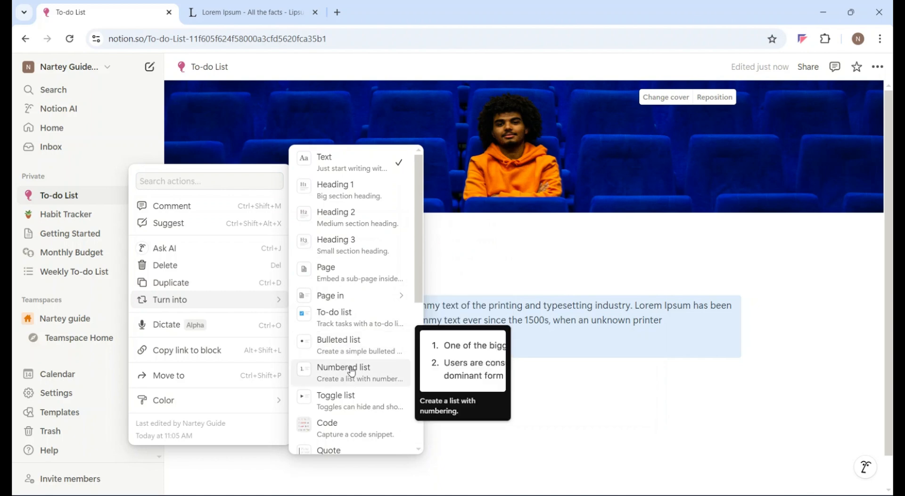
scroll(353, 401, down, 3)
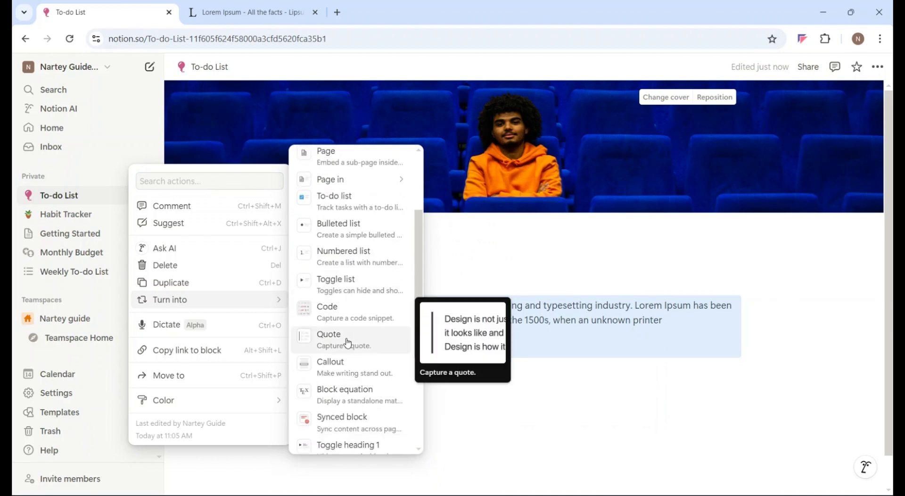
scroll(347, 371, down, 5)
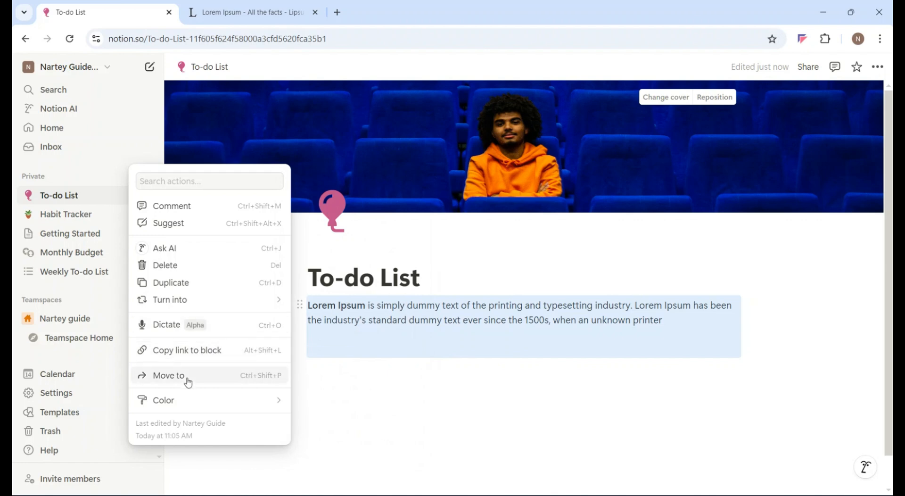
mouse_move(222, 400)
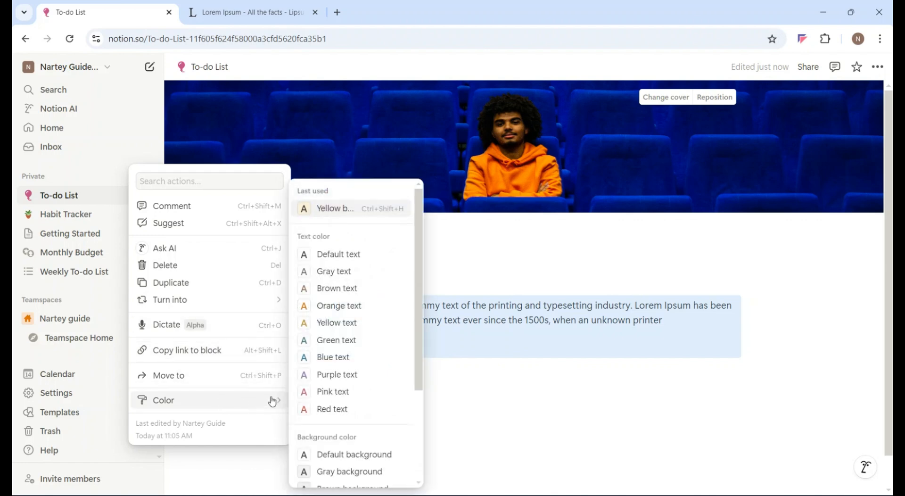
click(313, 342)
click(398, 390)
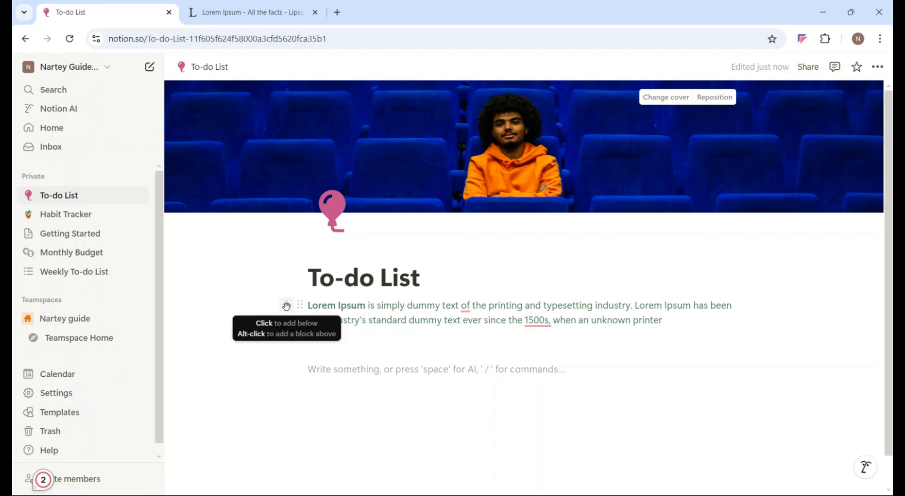
Add a quote block below the paragraph reading "Learn to embrace yourself because you are special and unique".
click(286, 306)
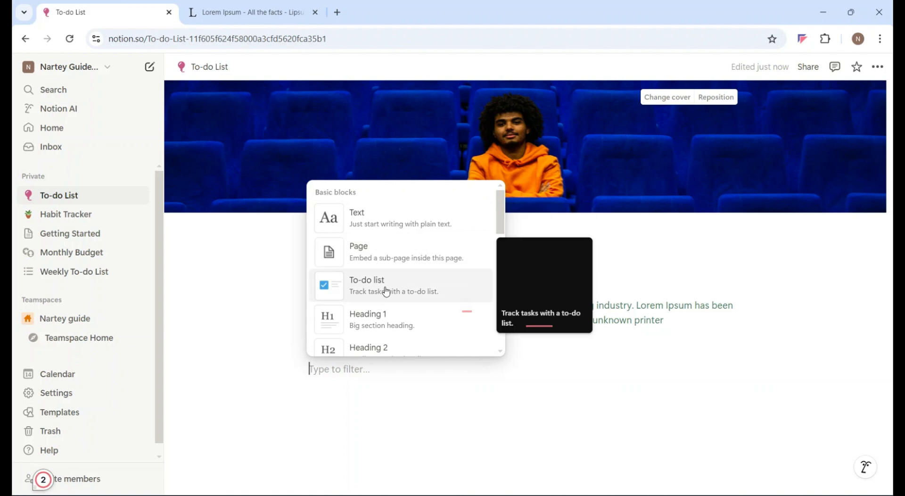
scroll(386, 292, down, 3)
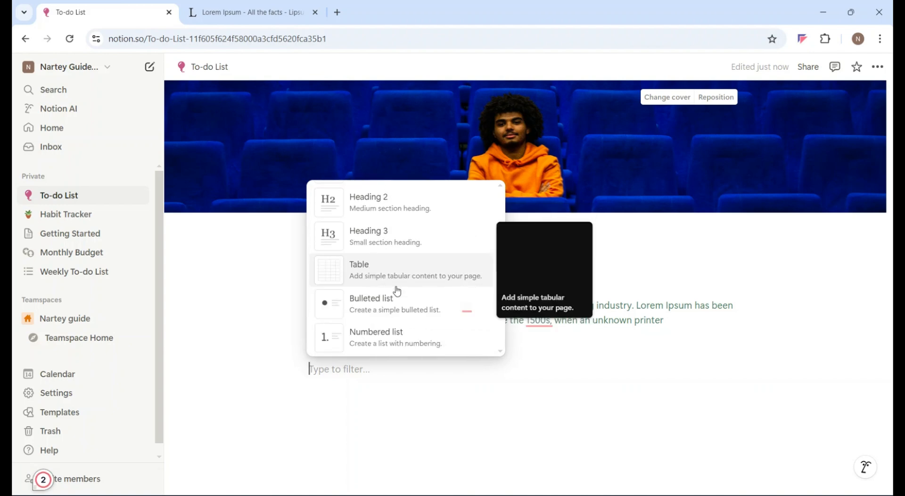
scroll(396, 290, down, 2)
scroll(379, 264, down, 1)
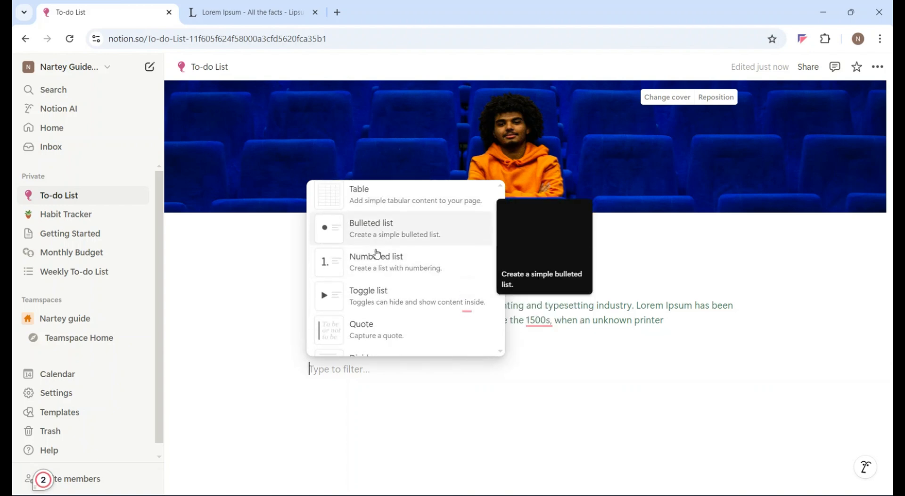
scroll(377, 253, down, 1)
click(377, 315)
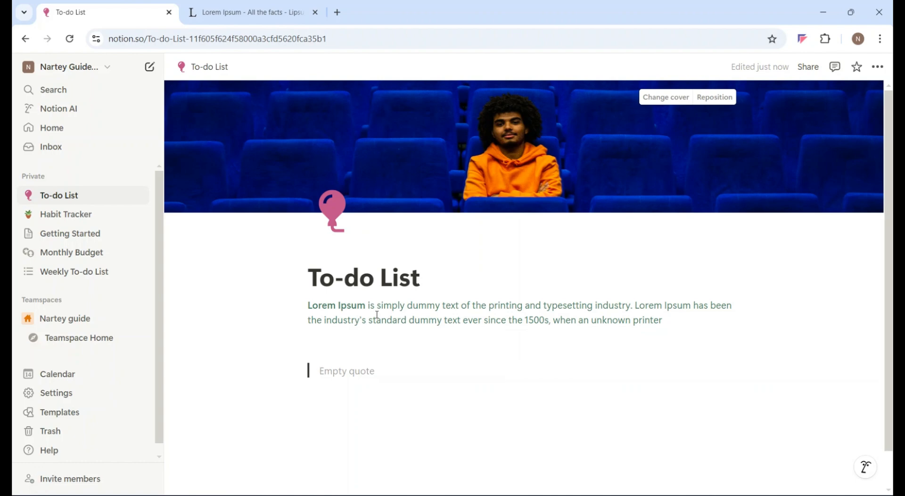
key(ctrl+v)
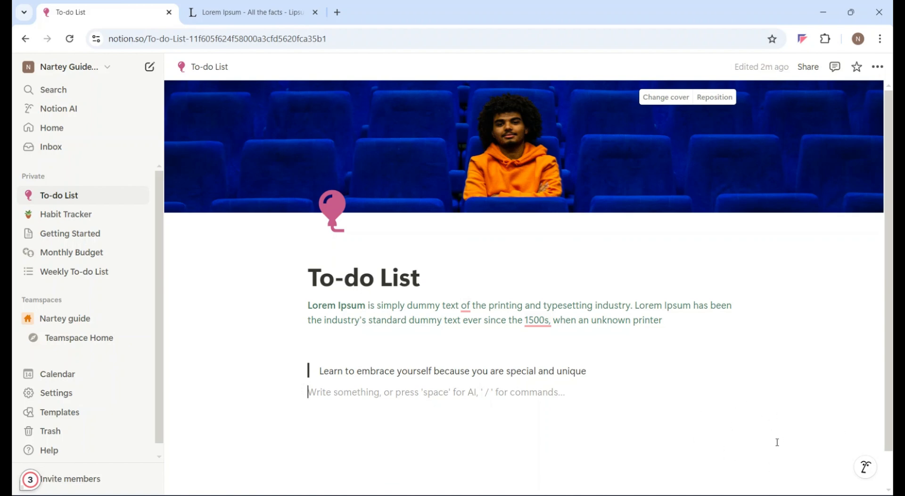
Generate a to-do list table with Notion AI's Make a table option and insert it below the quote as a page.
click(867, 468)
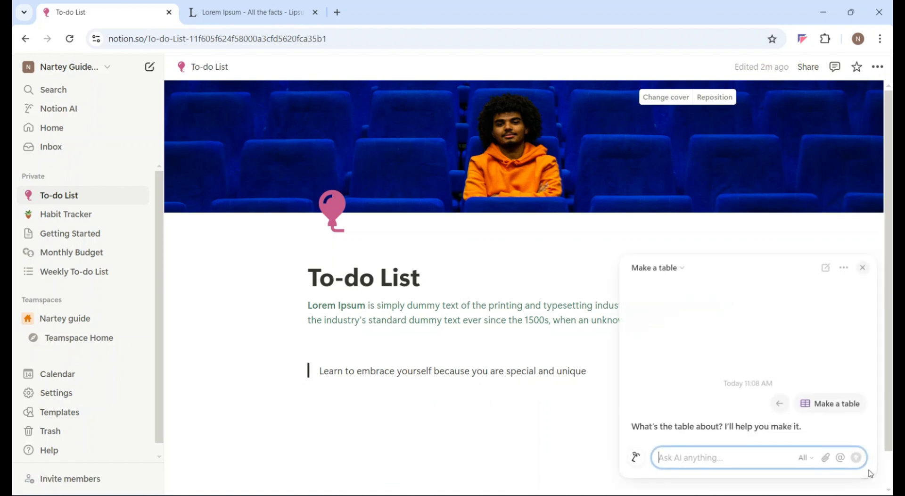
click(778, 403)
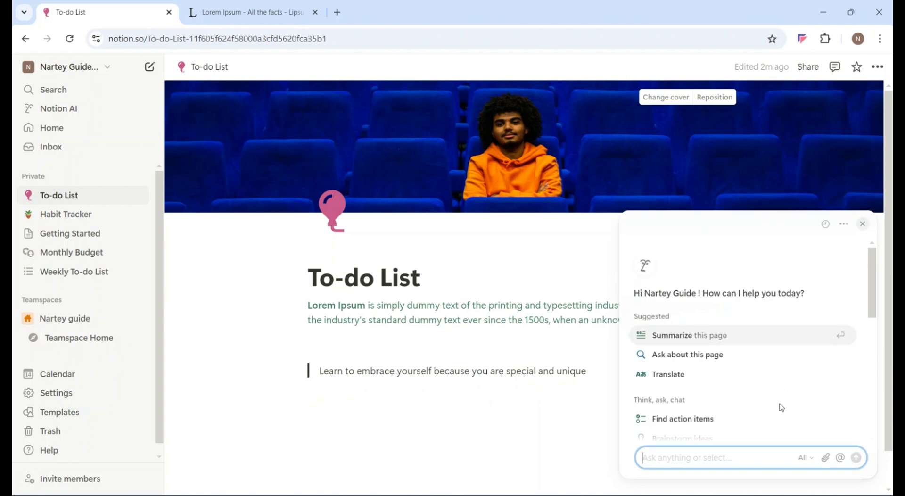
scroll(703, 375, down, 2)
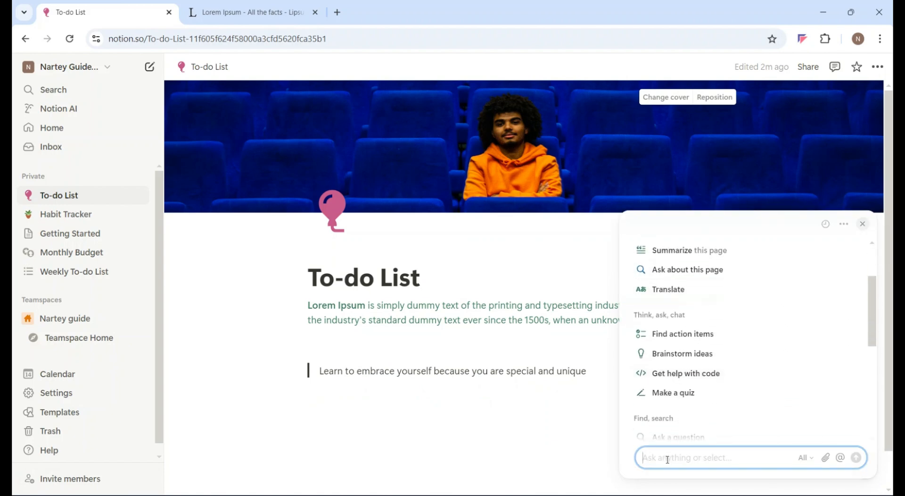
scroll(726, 393, down, 4)
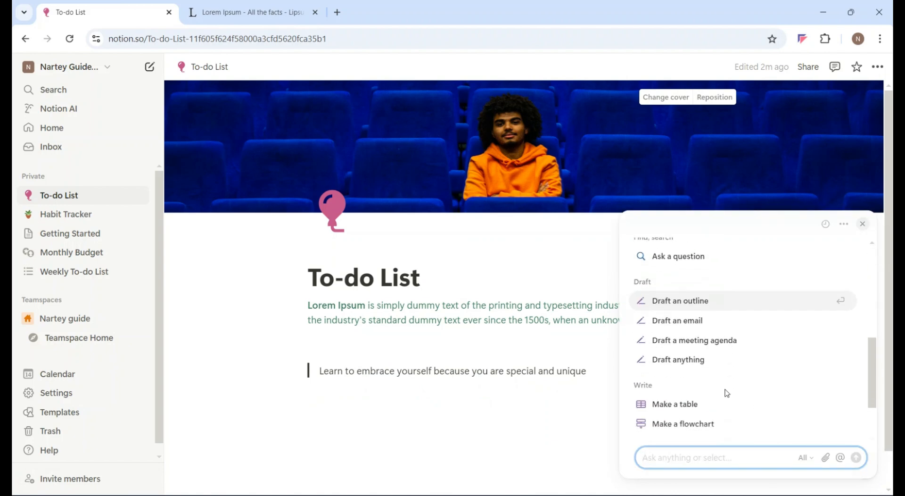
click(693, 405)
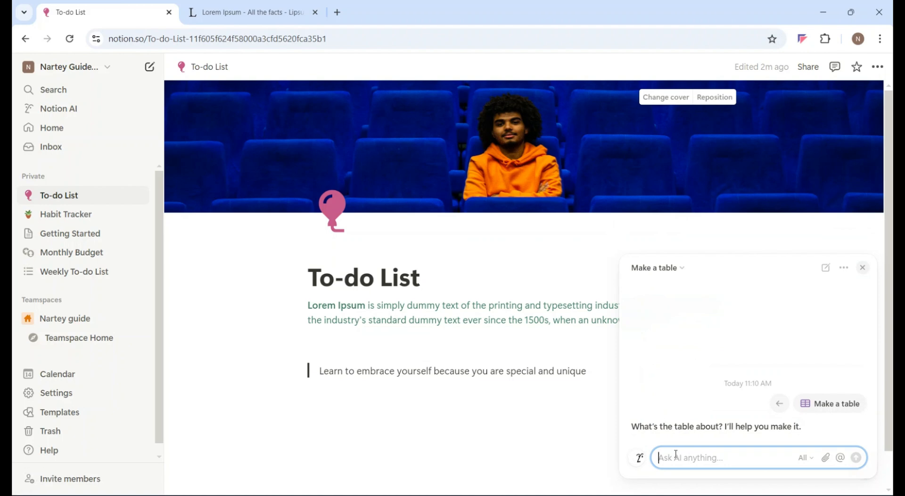
text(his i)
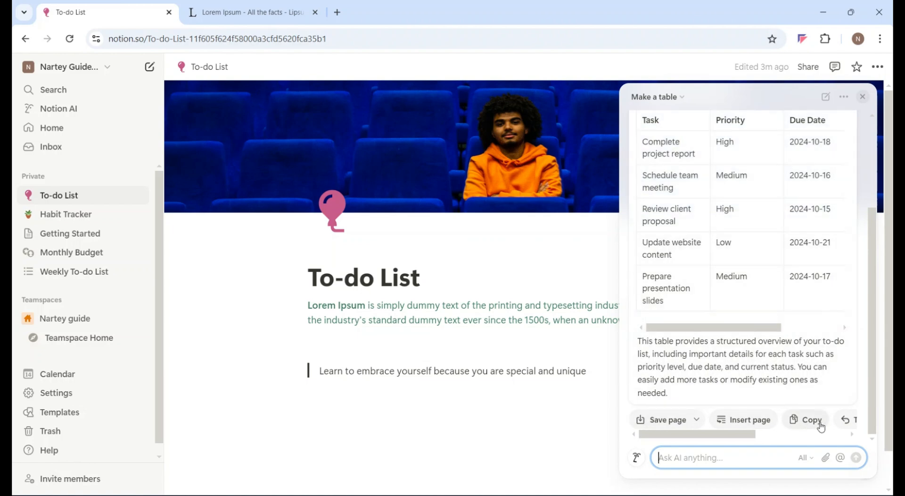
scroll(811, 427, right, 2)
scroll(822, 427, right, 2)
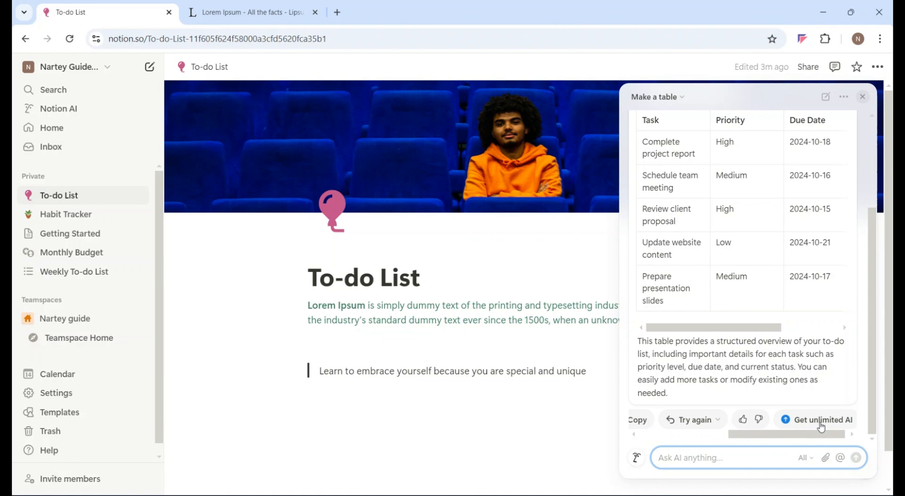
scroll(821, 427, left, 4)
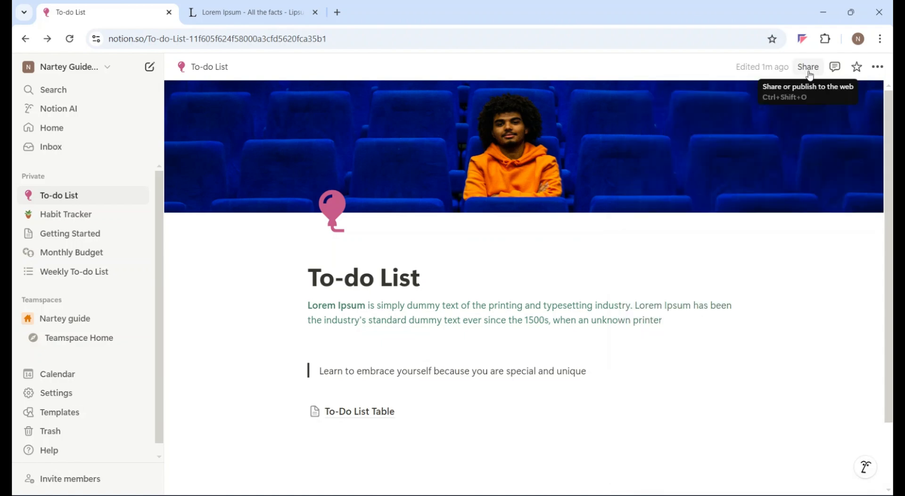
Examine the To-do List page's sharing and publishing options, and its style, version history and export options.
click(810, 69)
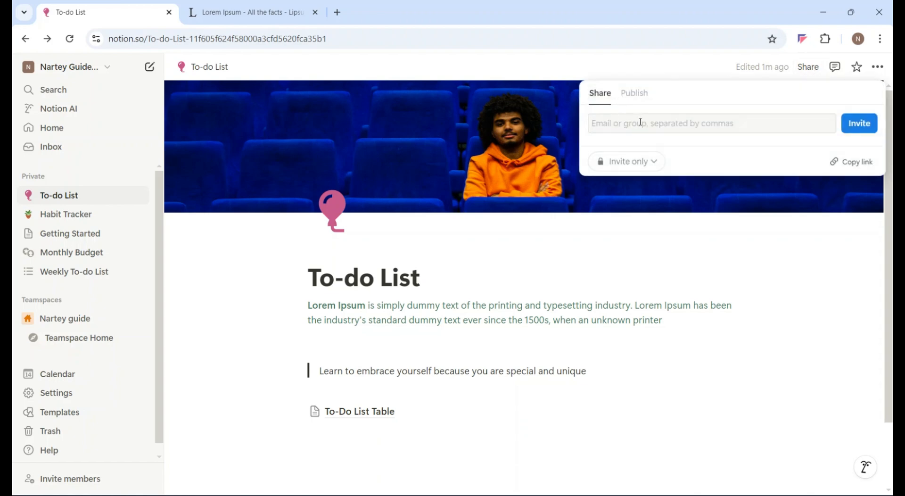
click(634, 94)
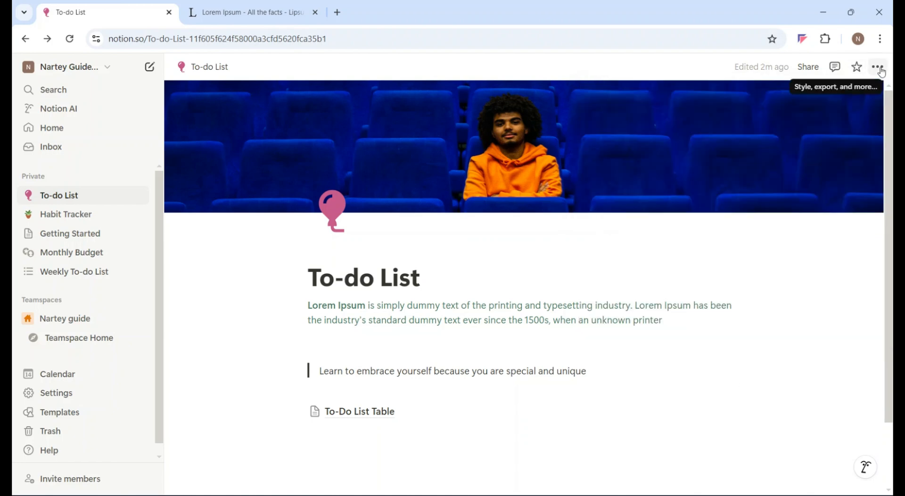
click(878, 69)
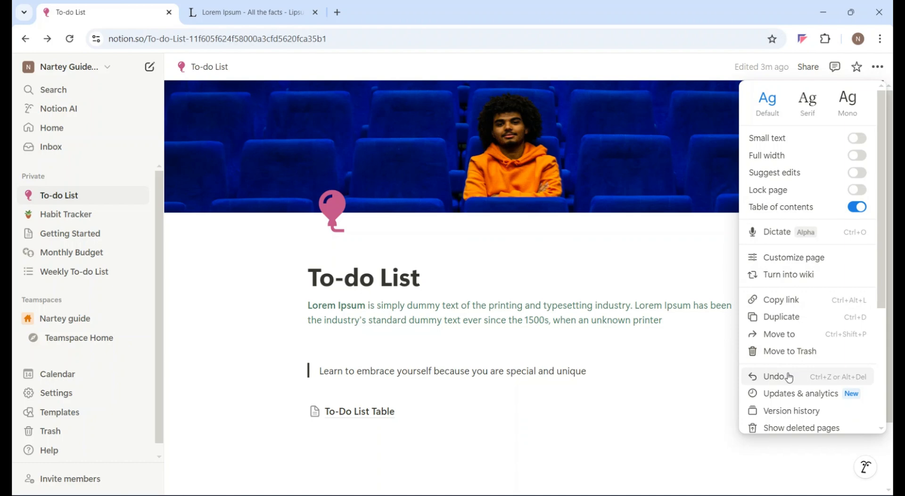
scroll(790, 377, down, 2)
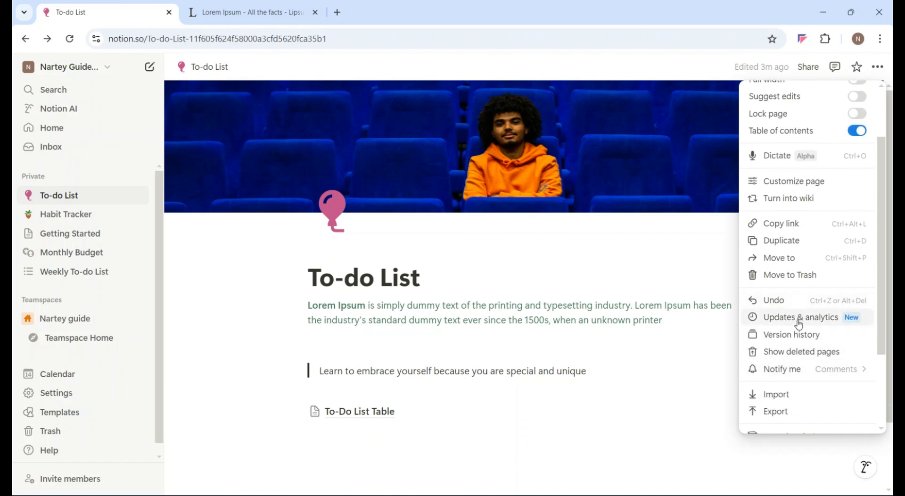
scroll(800, 315, down, 1)
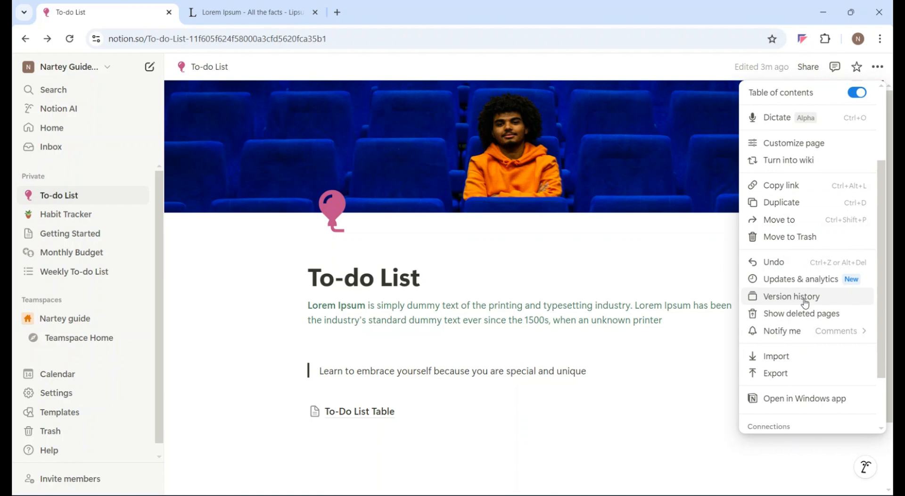